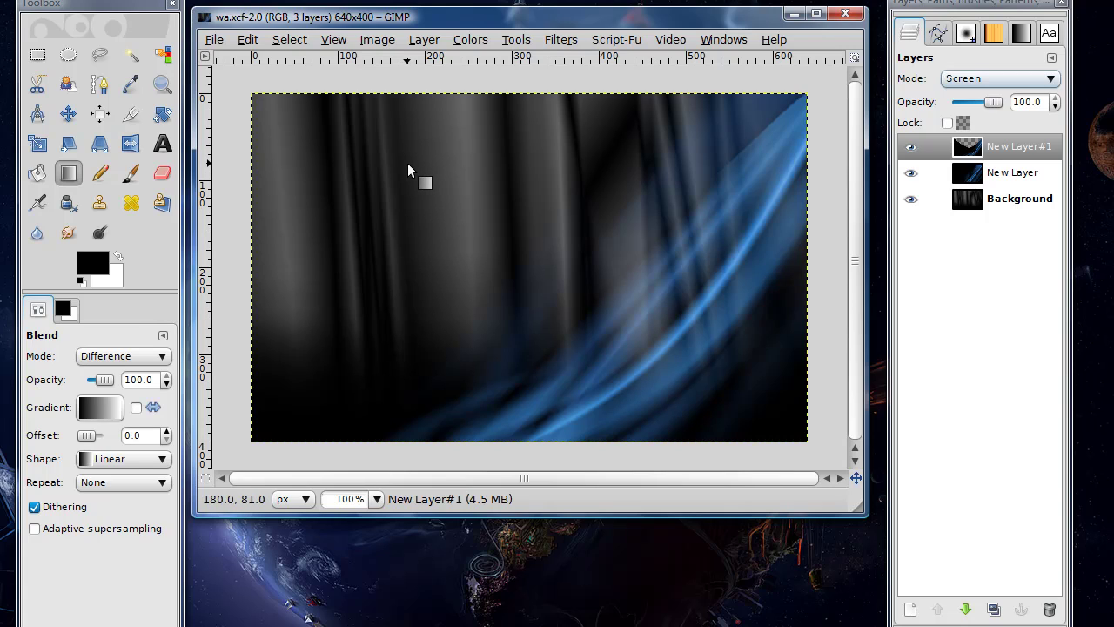
# Step: Create a new blank 640×400 image, minimise the wa.xcf window and move the new image window between the docks
pyautogui.click(218, 41)
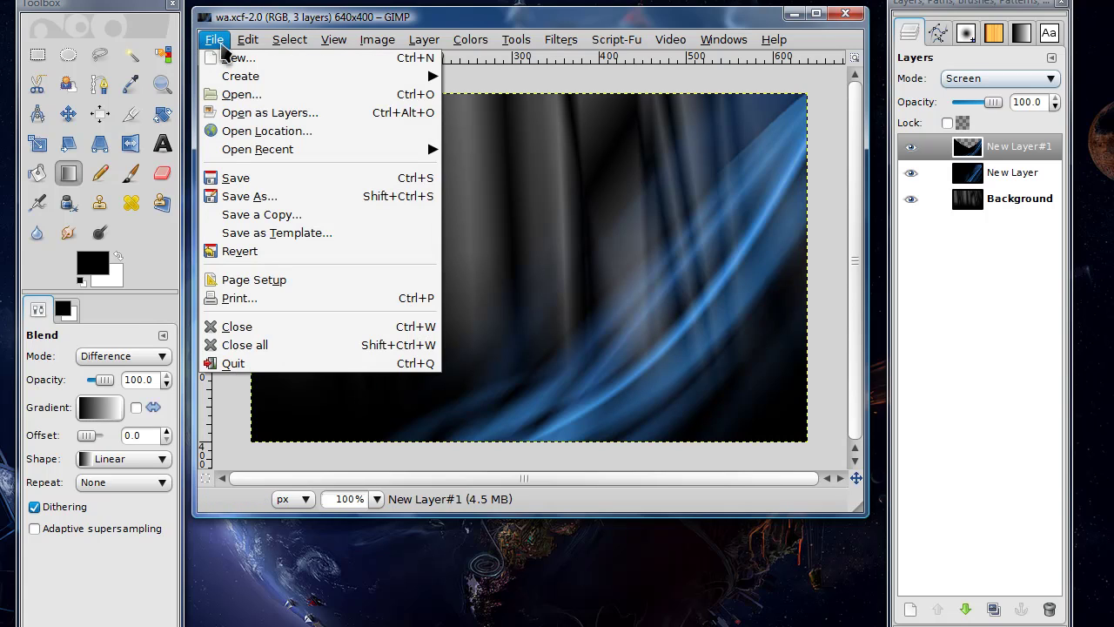
pyautogui.click(231, 57)
pyautogui.click(550, 297)
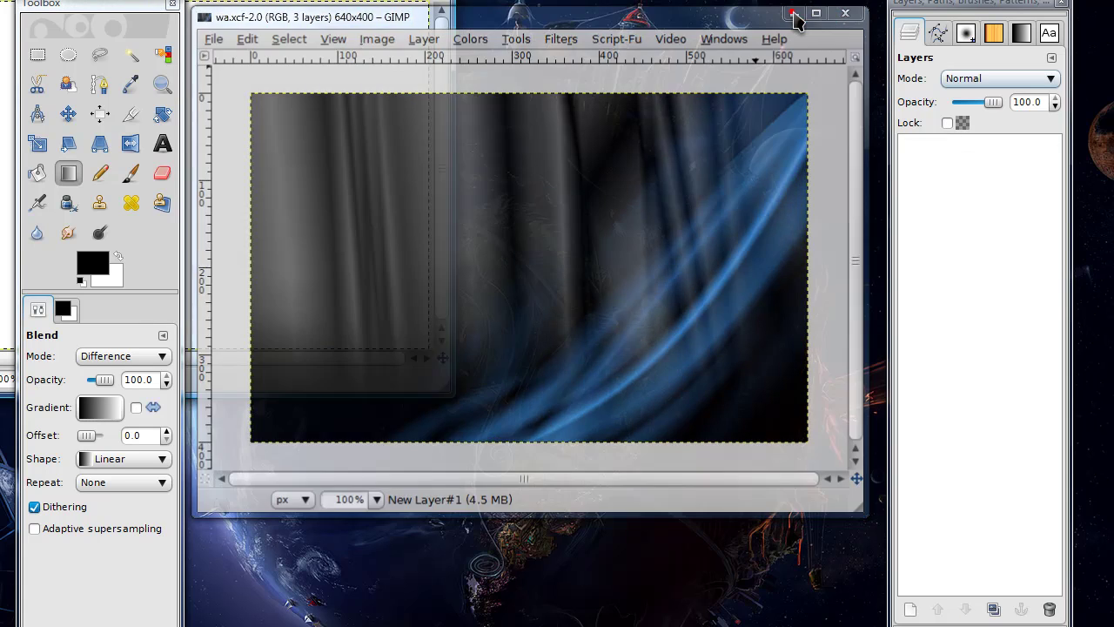
pyautogui.click(794, 13)
pyautogui.moveTo(13, 2); pyautogui.dragTo(389, 27)
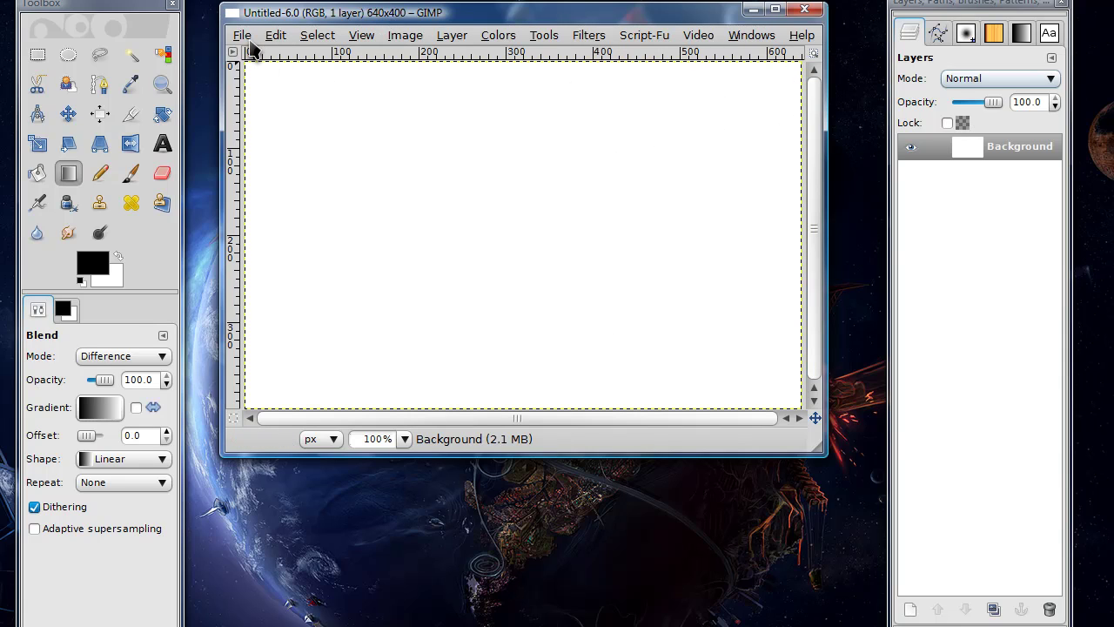
pyautogui.moveTo(231, 12); pyautogui.dragTo(227, 10)
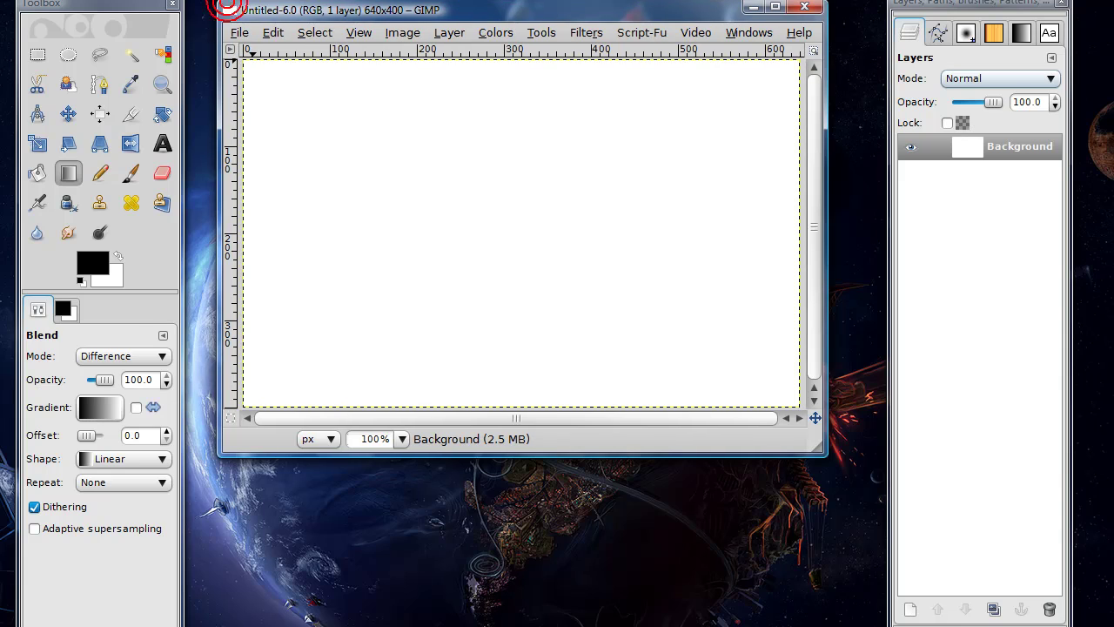
# Step: Choose the Blend tool with Difference mode and the FG to BG (RGB) gradient, using black foreground and white background
pyautogui.click(71, 177)
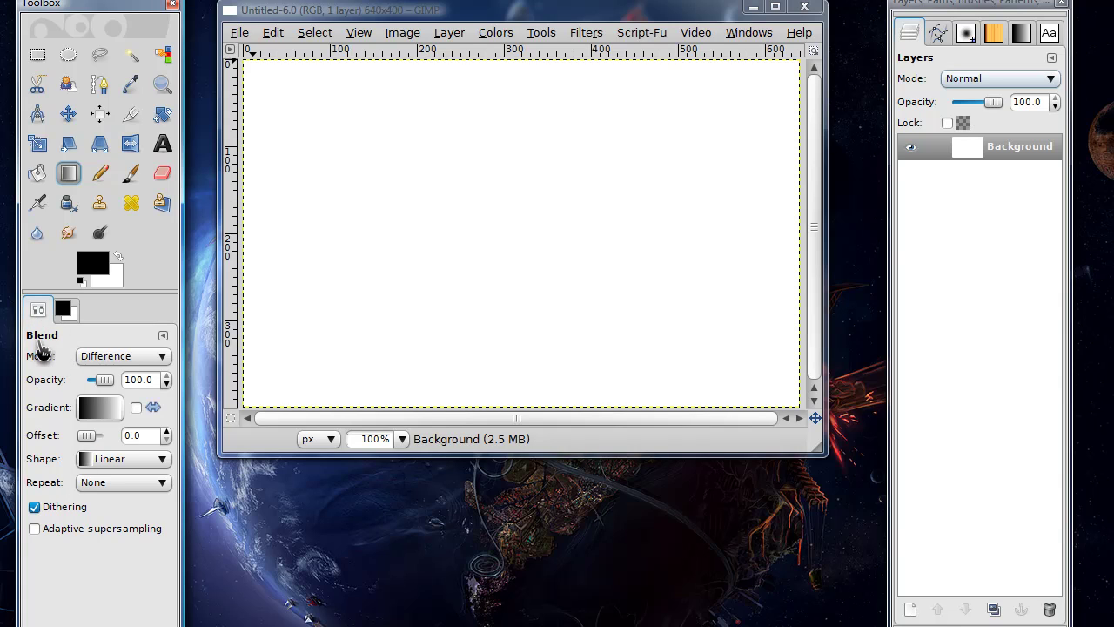
pyautogui.click(91, 357)
pyautogui.click(128, 363)
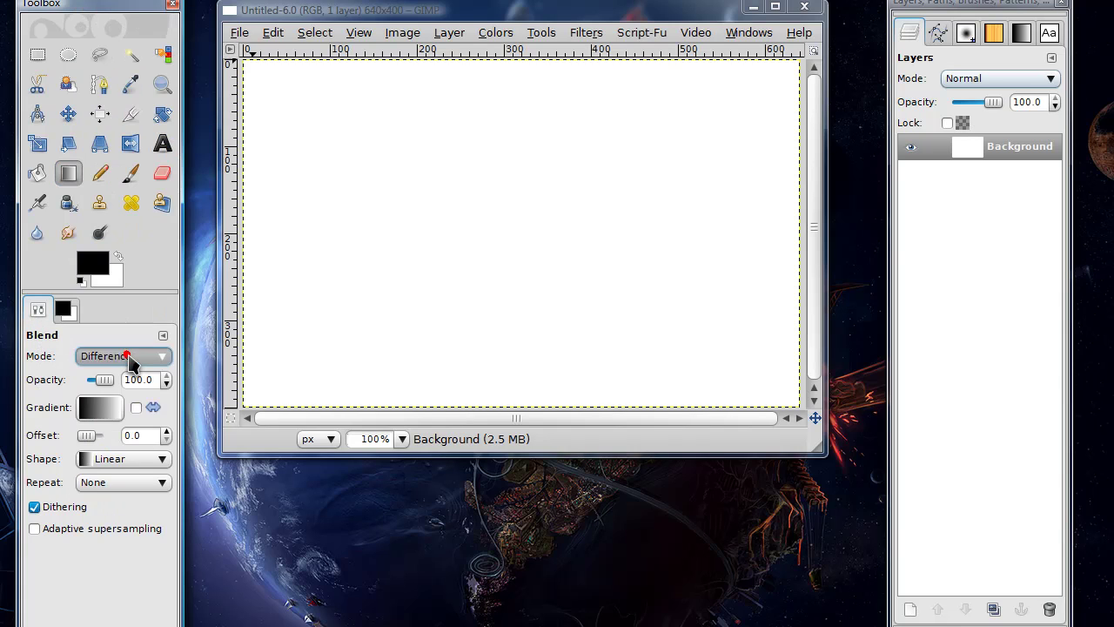
pyautogui.click(100, 409)
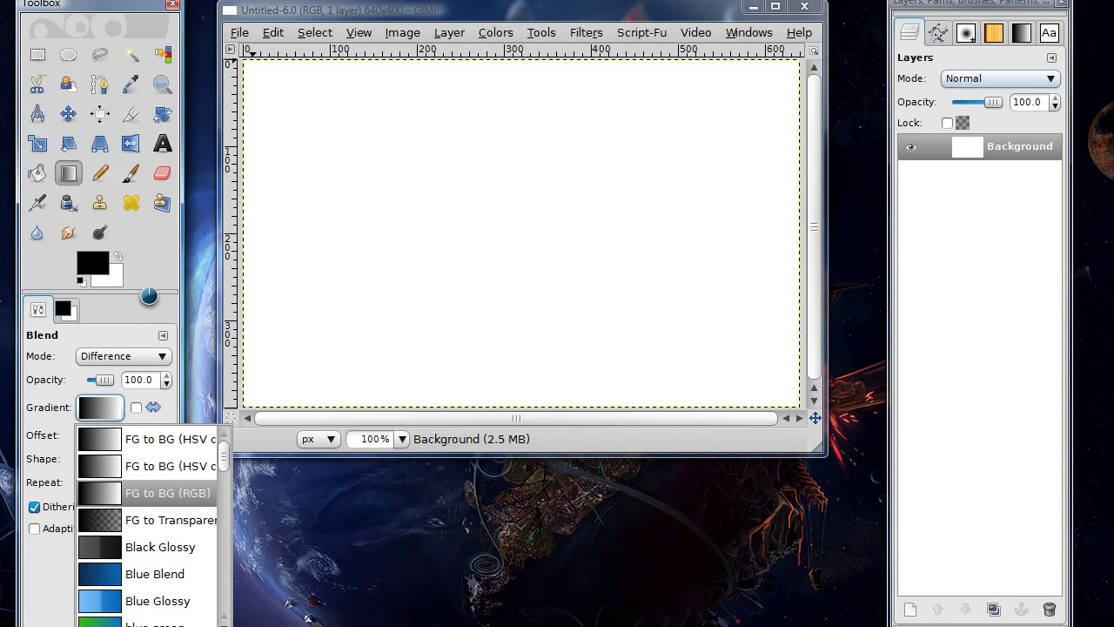
pyautogui.click(148, 266)
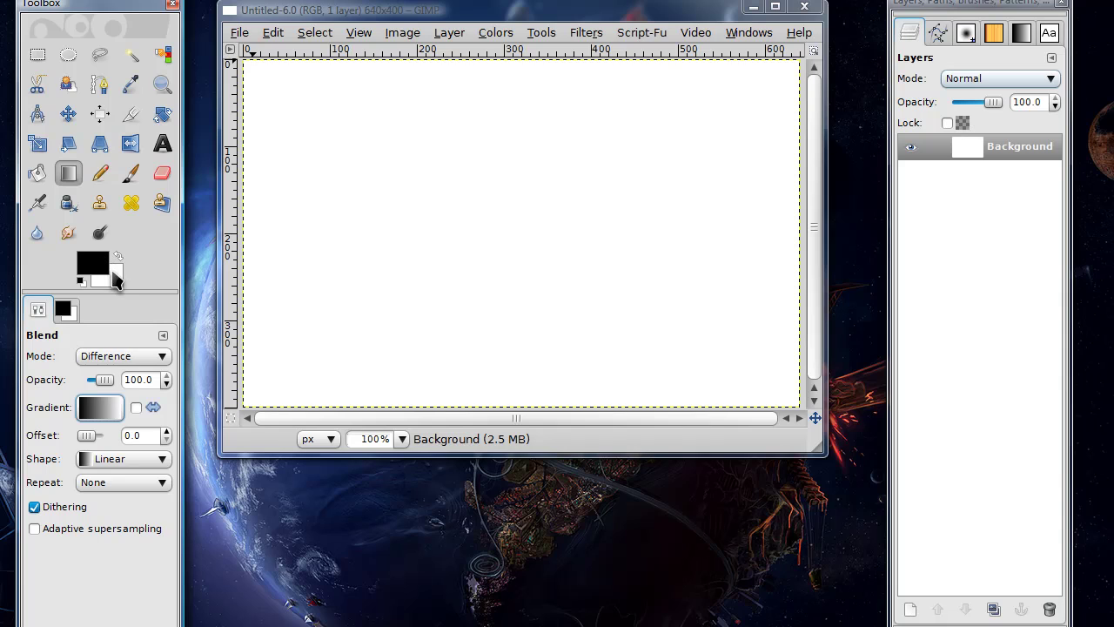
# Step: Layer repeated near-horizontal Difference gradients across the background to build dark vertical curtain folds, undoing the unwanted ones
pyautogui.moveTo(244, 218); pyautogui.dragTo(796, 209)
pyautogui.moveTo(791, 210); pyautogui.dragTo(327, 214)
pyautogui.moveTo(510, 207)
pyautogui.mouseDown()
pyautogui.moveTo(305, 220)
pyautogui.moveTo(761, 216)
pyautogui.moveTo(502, 214)
pyautogui.moveTo(702, 144)
pyautogui.mouseUp()
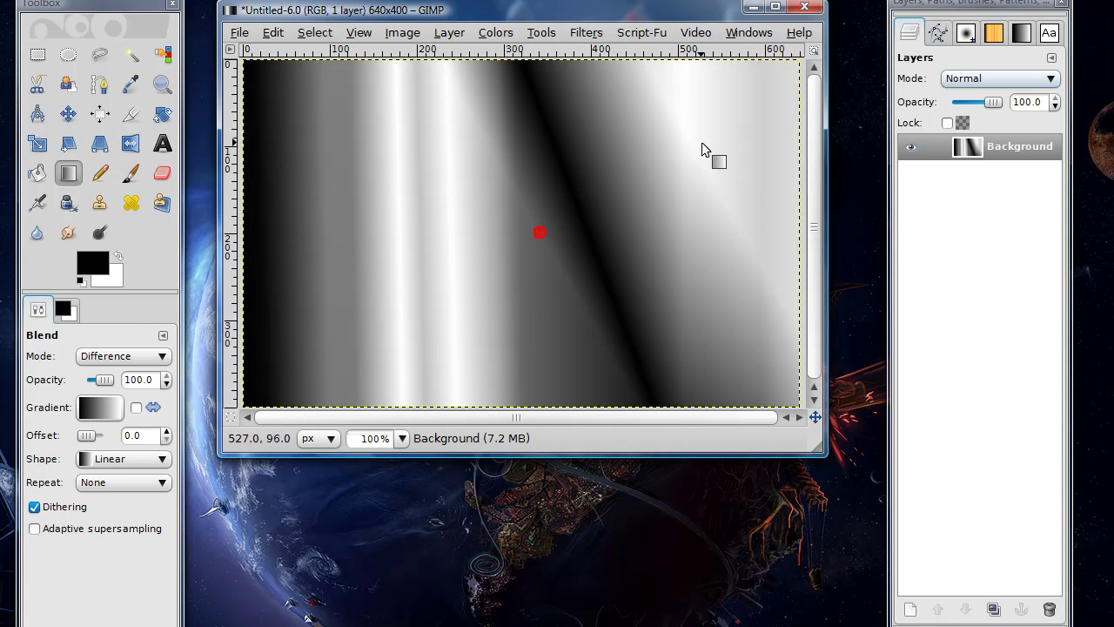
pyautogui.hotkey('ctrl', 'z')
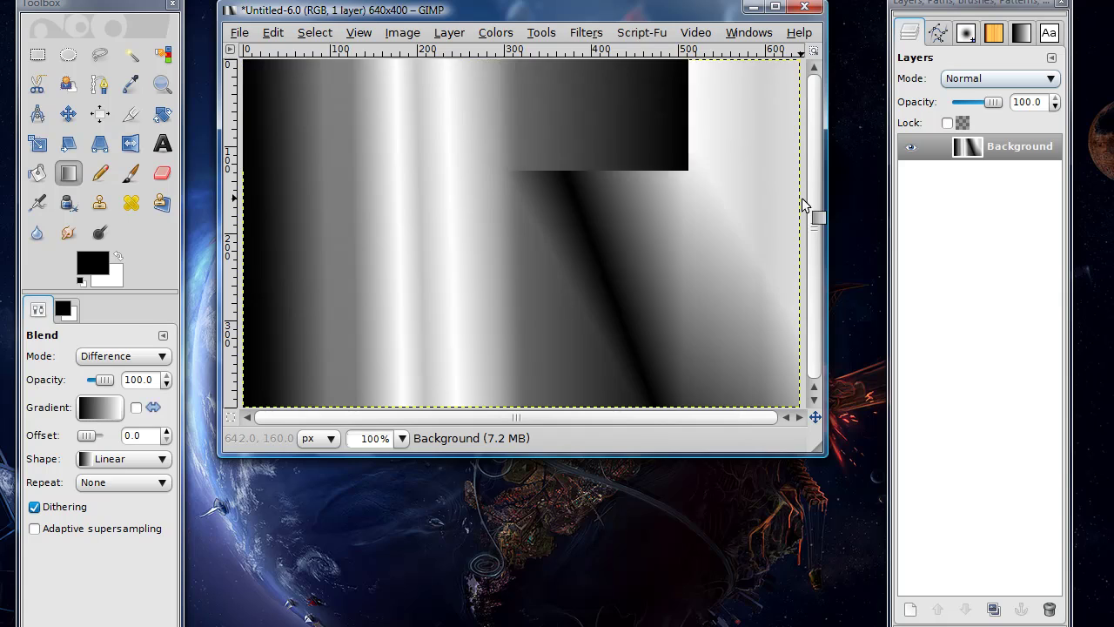
pyautogui.moveTo(775, 207); pyautogui.dragTo(659, 199)
pyautogui.moveTo(790, 201); pyautogui.dragTo(129, 237)
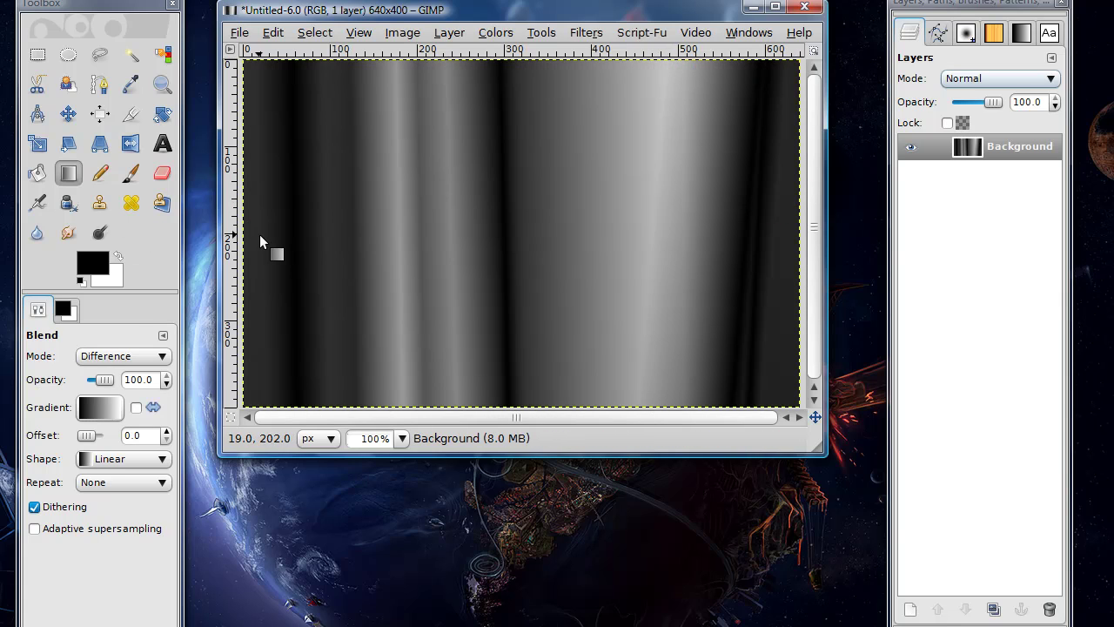
pyautogui.moveTo(245, 246); pyautogui.dragTo(938, 246)
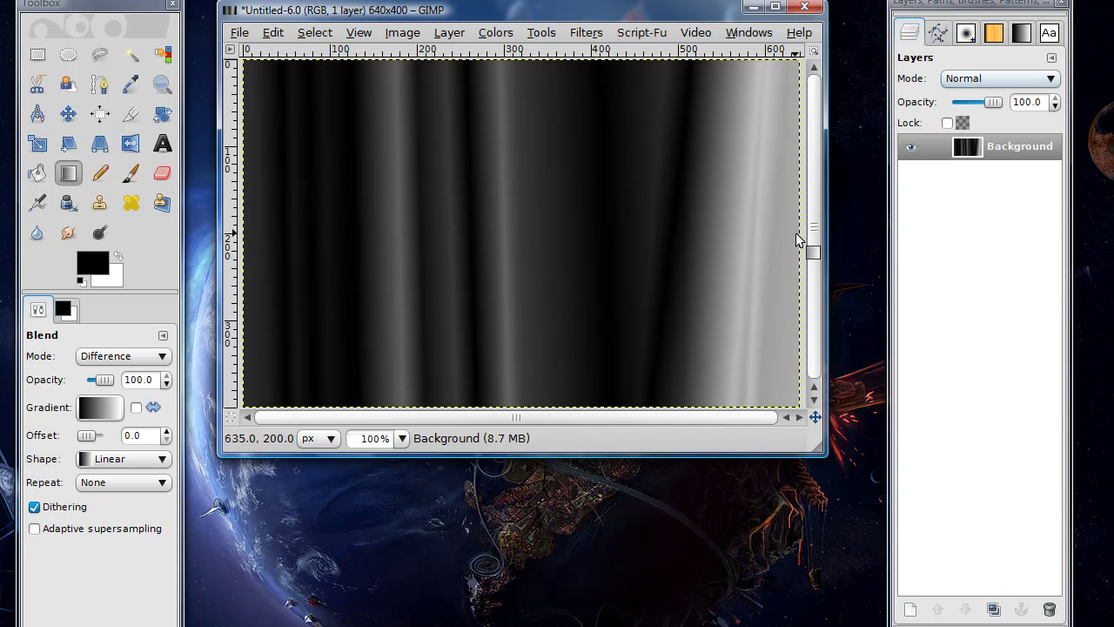
pyautogui.moveTo(798, 232); pyautogui.dragTo(758, 232)
pyautogui.hotkey('ctrl', 'z')
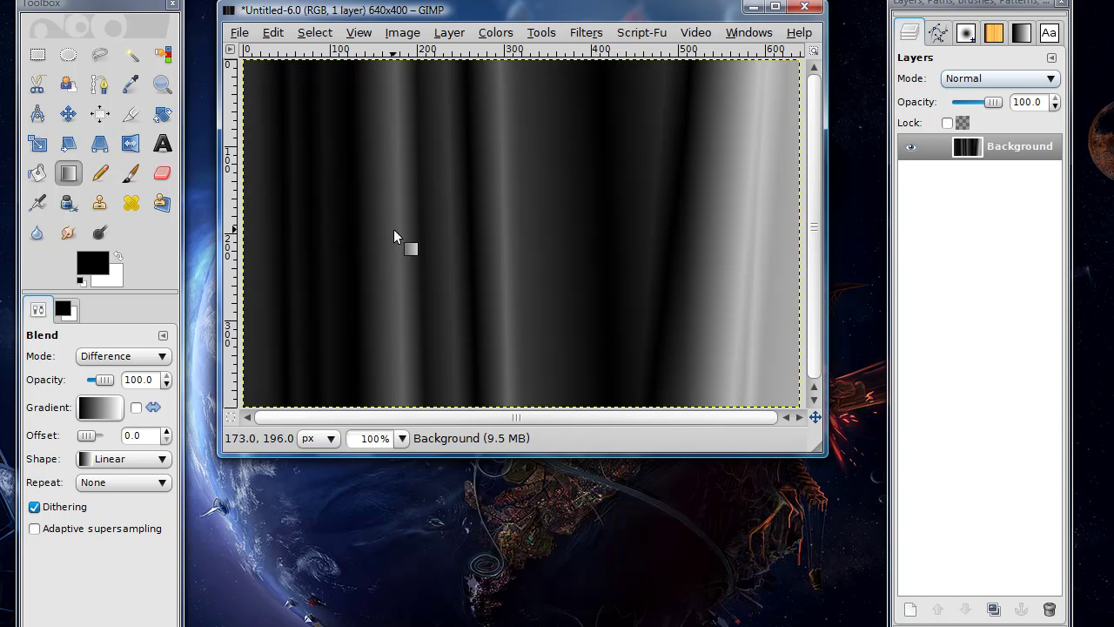
pyautogui.moveTo(513, 228); pyautogui.dragTo(828, 244)
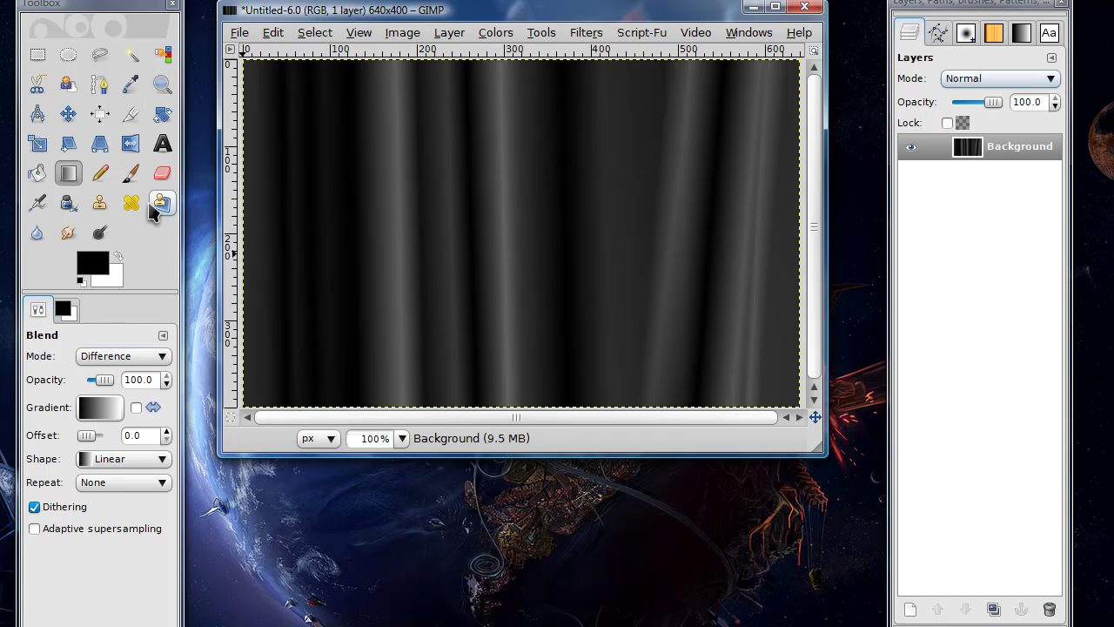
# Step: Fade the lower part of the curtain to black with an upward FG to Transparent gradient about 150 px long in Normal mode
pyautogui.click(131, 174)
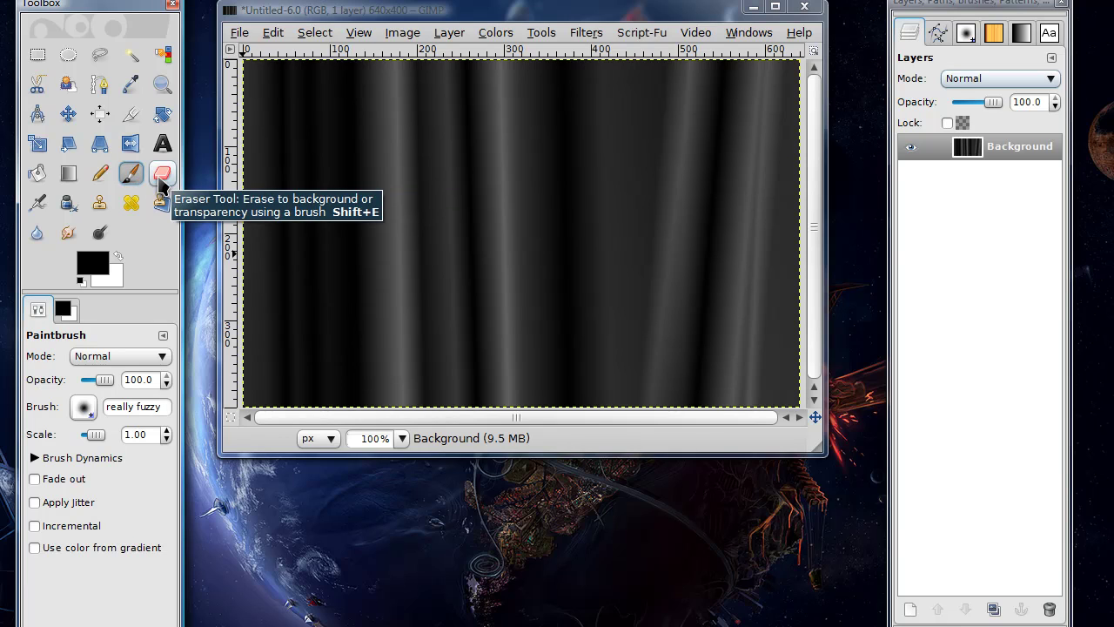
pyautogui.click(67, 176)
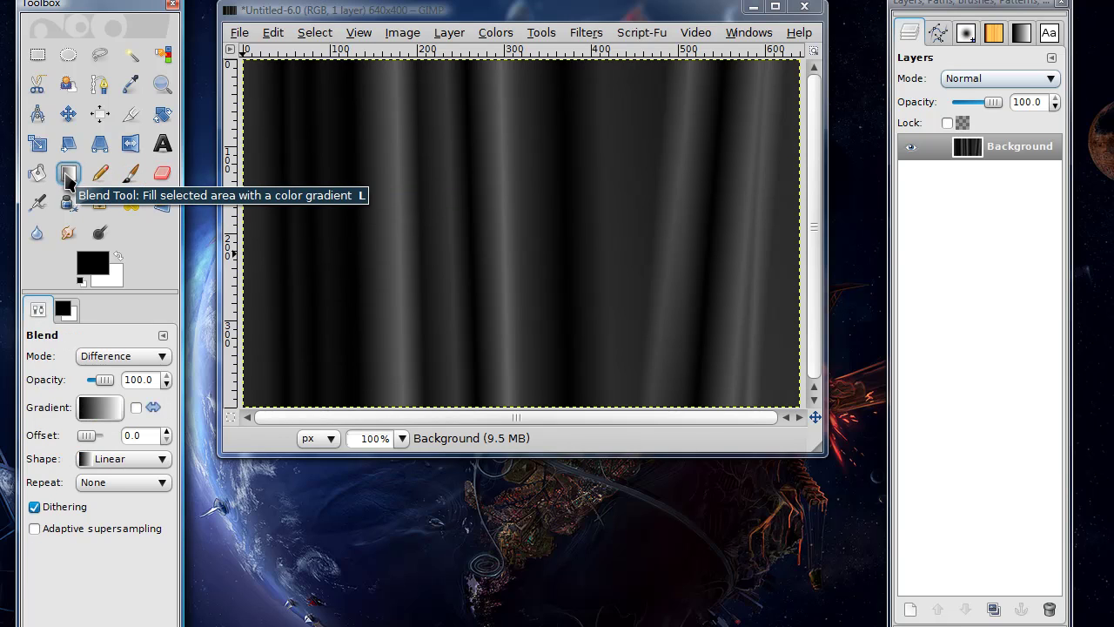
pyautogui.click(118, 357)
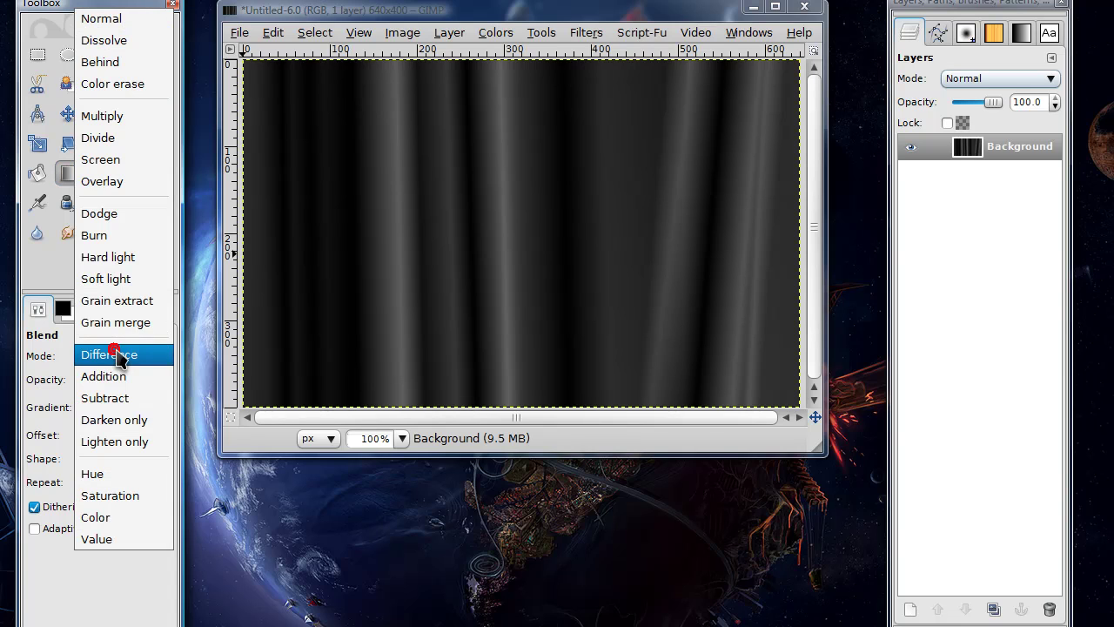
pyautogui.click(104, 21)
pyautogui.click(100, 406)
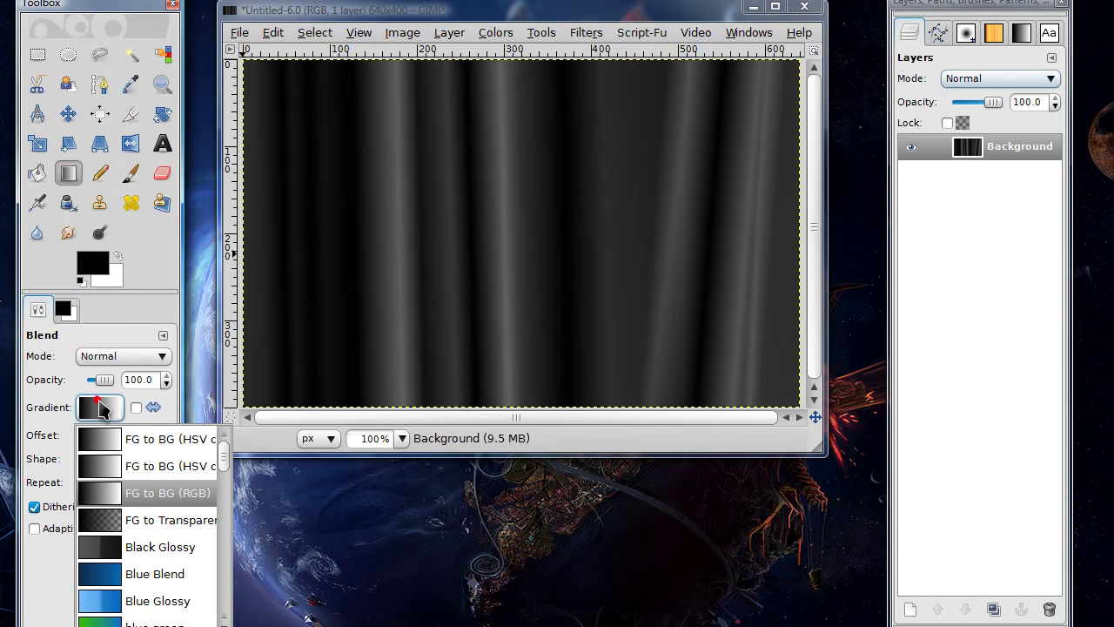
pyautogui.click(143, 515)
pyautogui.moveTo(323, 461); pyautogui.dragTo(323, 566)
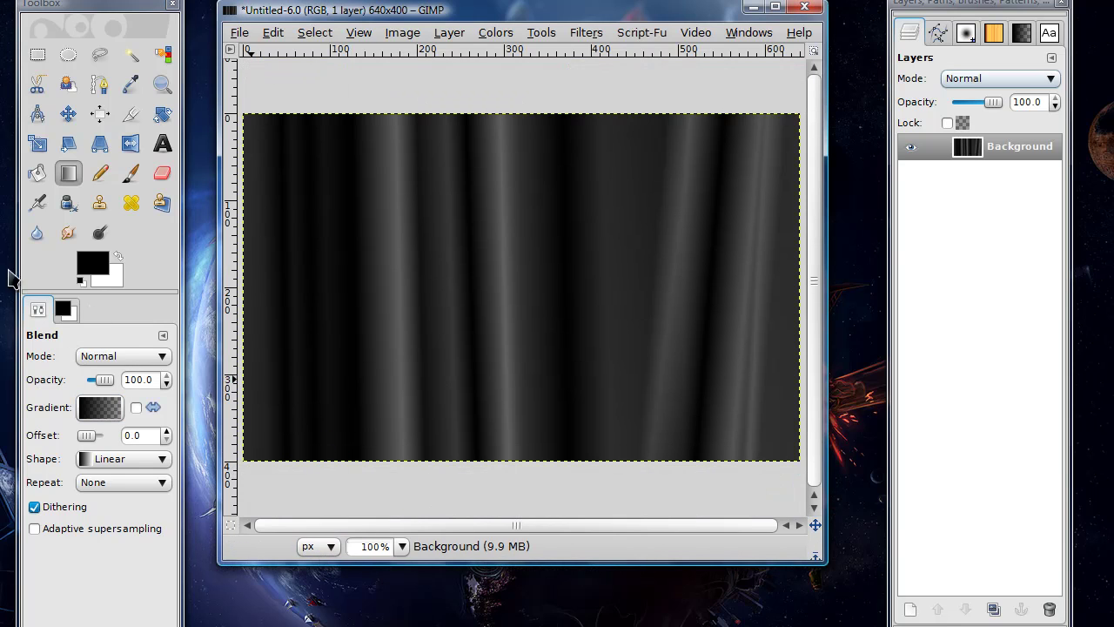
pyautogui.moveTo(479, 473); pyautogui.dragTo(487, 327)
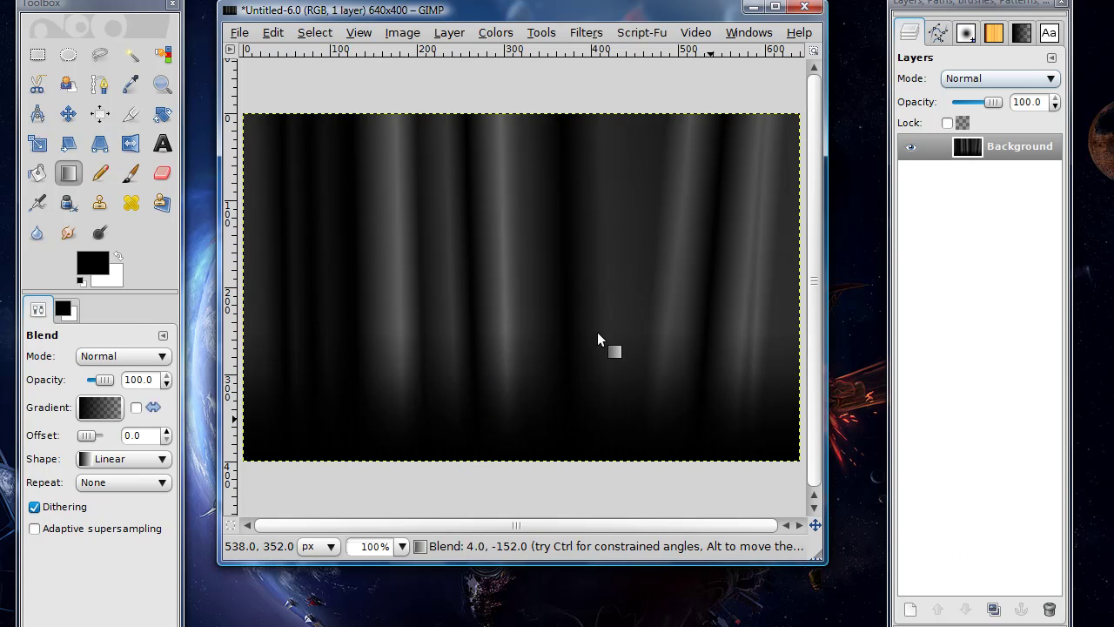
# Step: Add a new transparent layer above the background
pyautogui.click(441, 36)
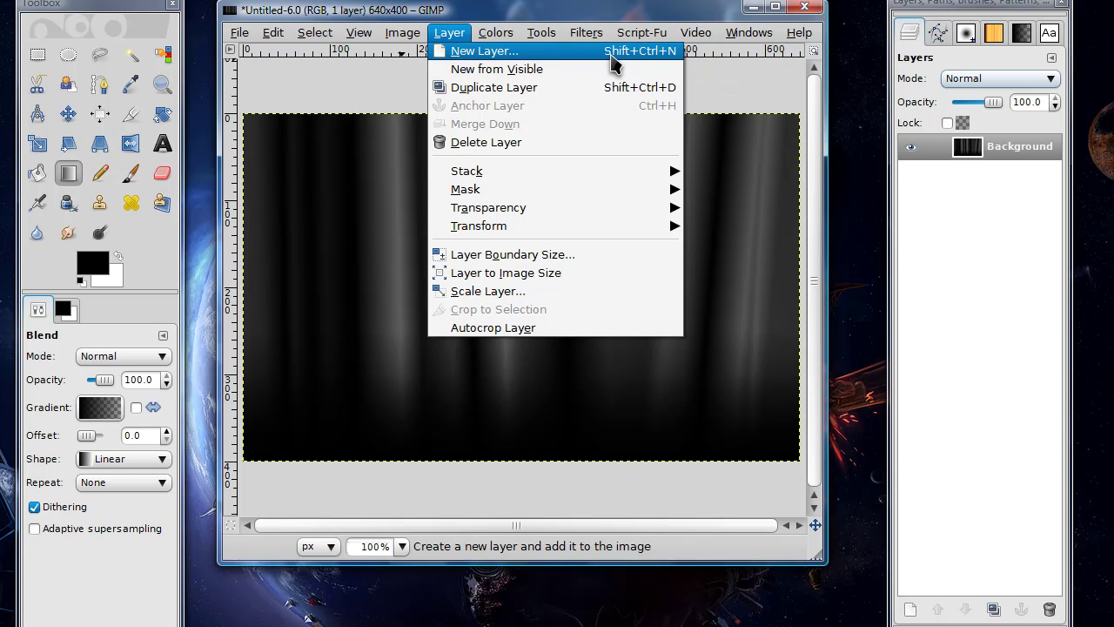
pyautogui.click(556, 27)
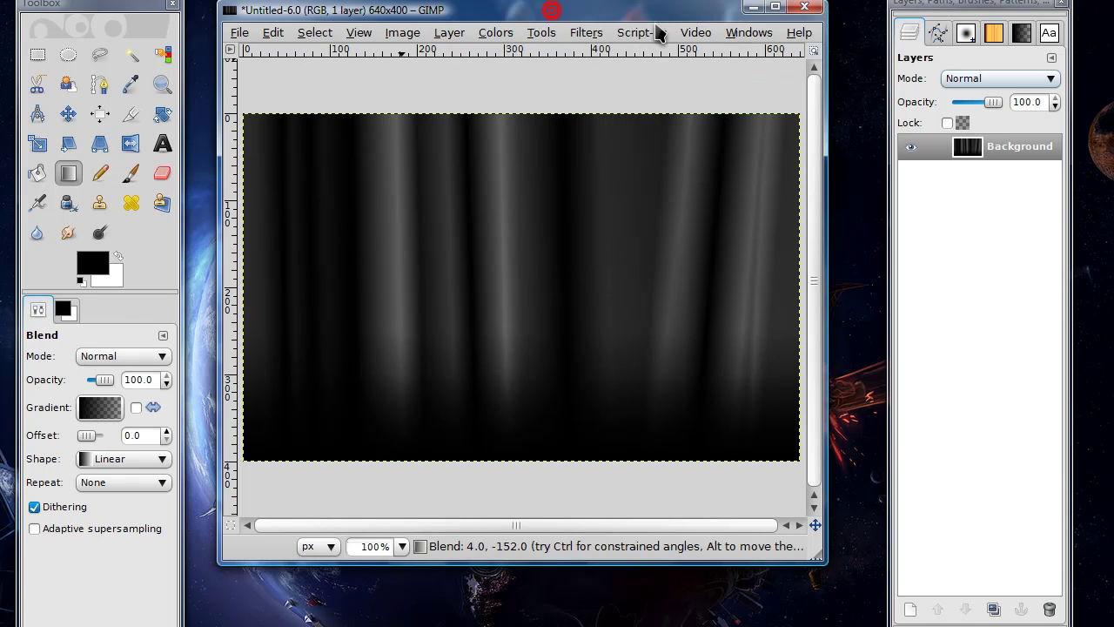
pyautogui.moveTo(909, 26); pyautogui.dragTo(893, 15)
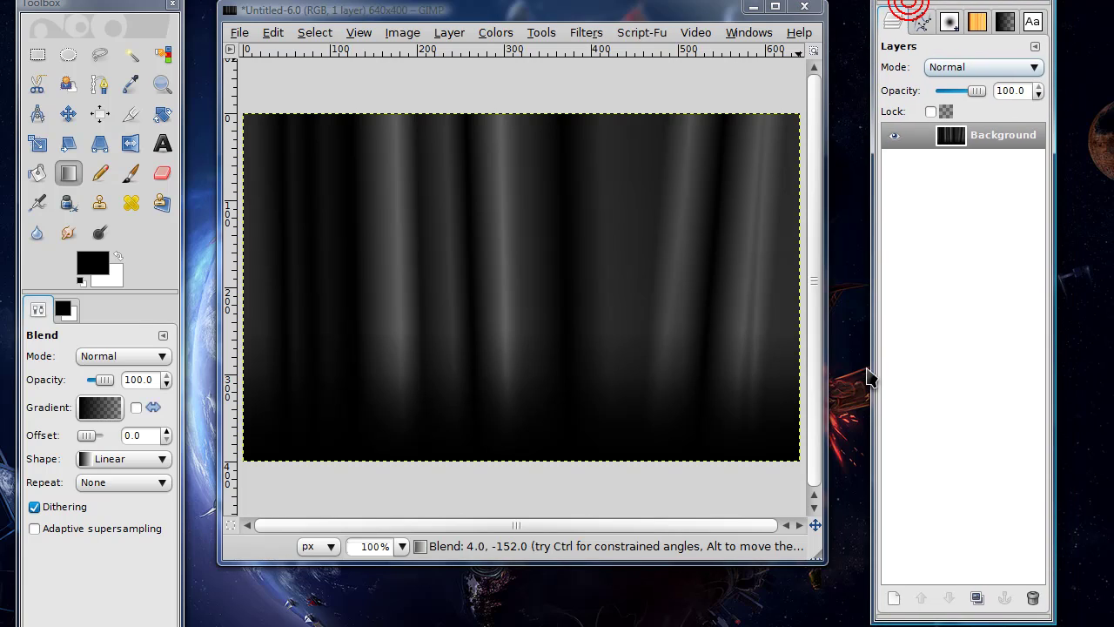
pyautogui.click(904, 600)
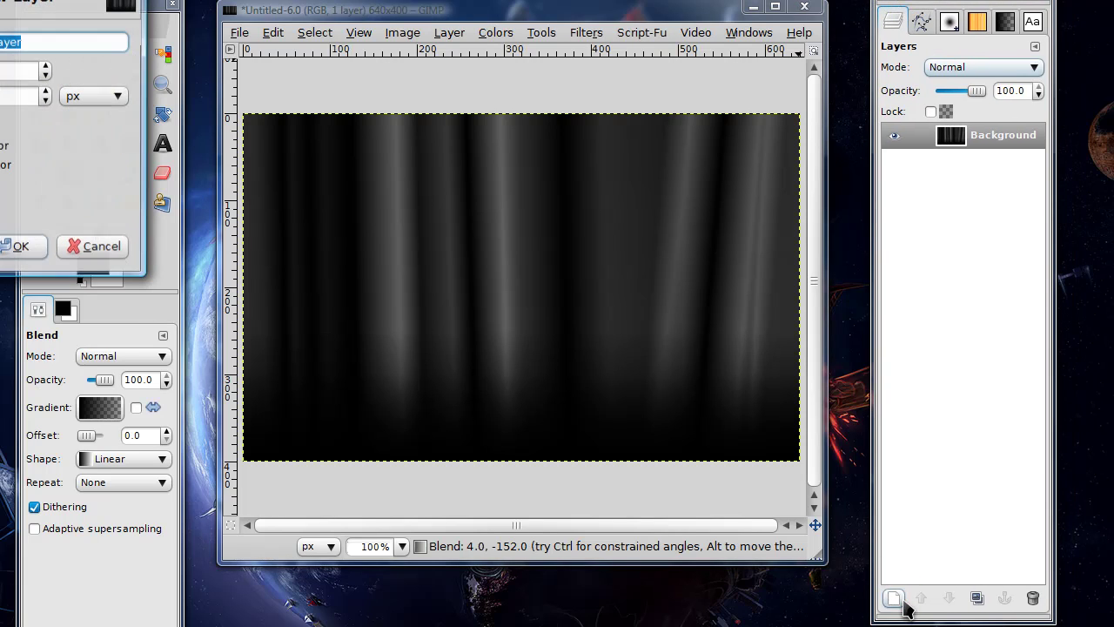
pyautogui.click(22, 249)
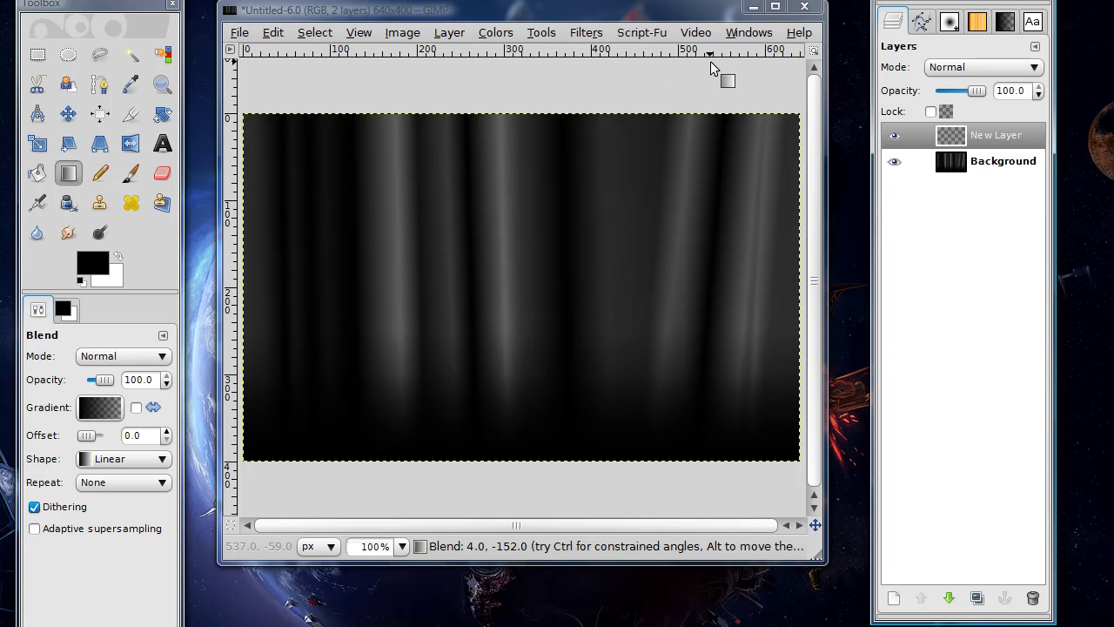
pyautogui.click(748, 33)
pyautogui.moveTo(755, 75)
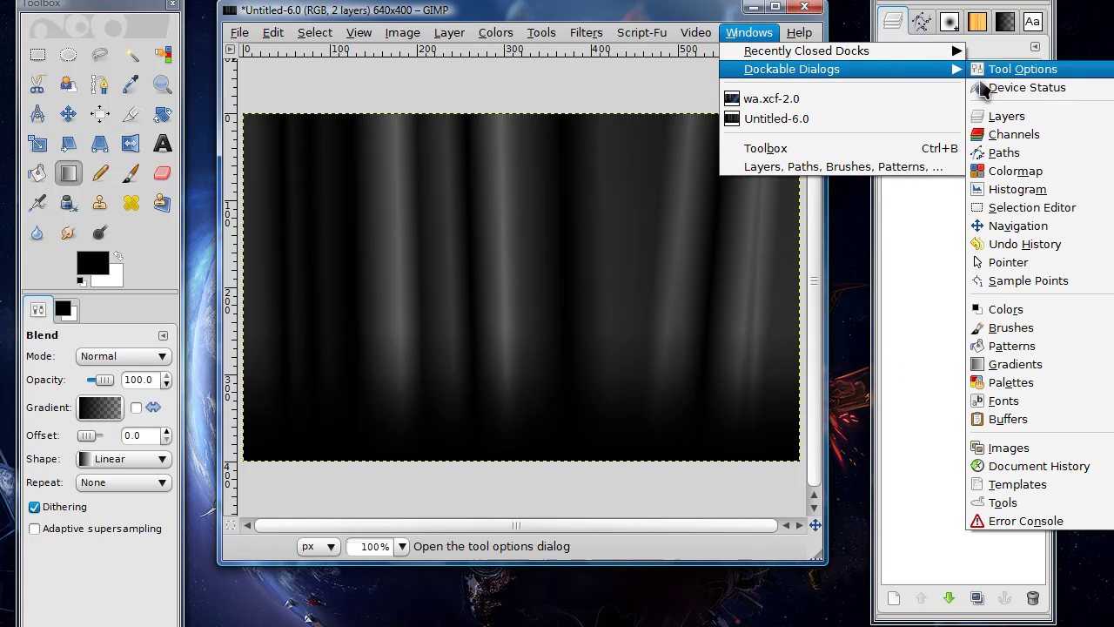
pyautogui.click(1006, 115)
pyautogui.click(586, 9)
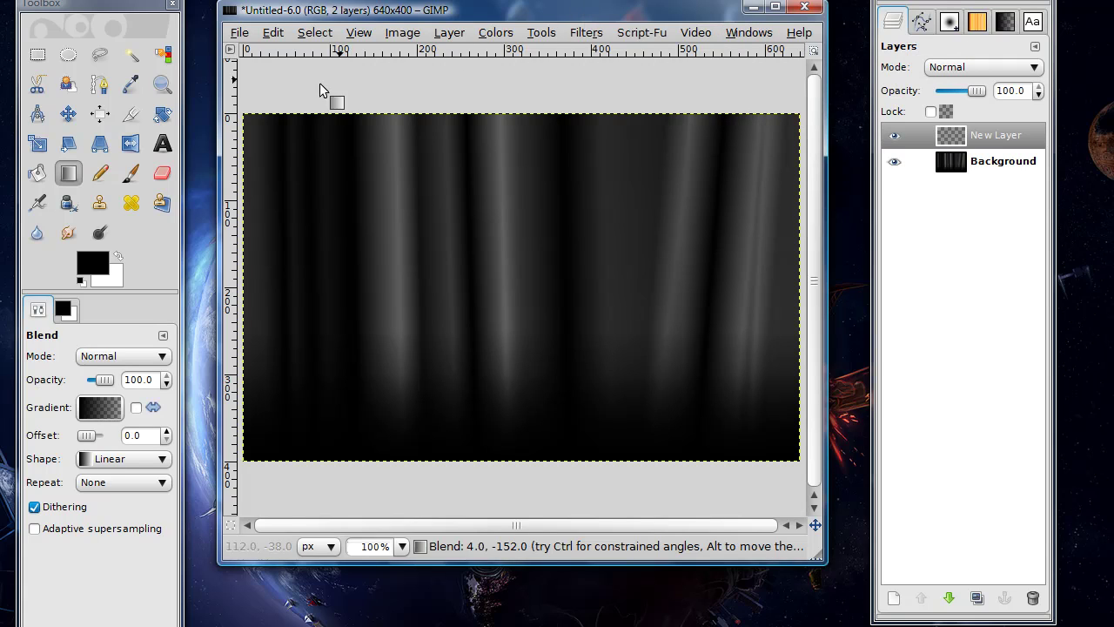
# Step: Fill the new layer with white using Bucket Fill, and swap the colours back to a black foreground
pyautogui.click(37, 172)
pyautogui.click(118, 256)
pyautogui.click(473, 263)
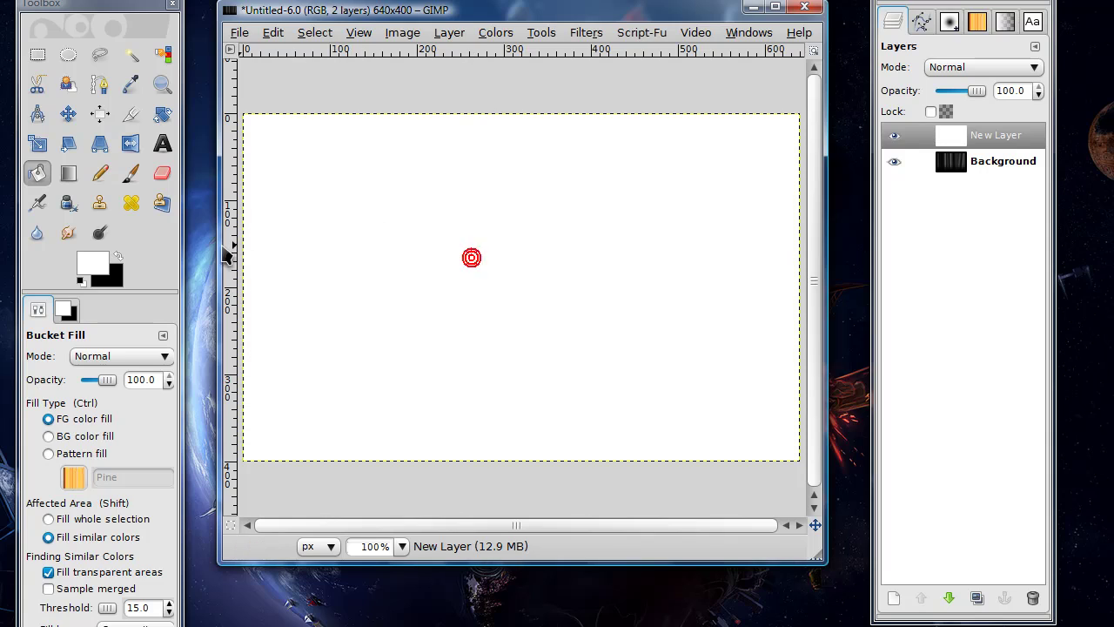
pyautogui.click(118, 252)
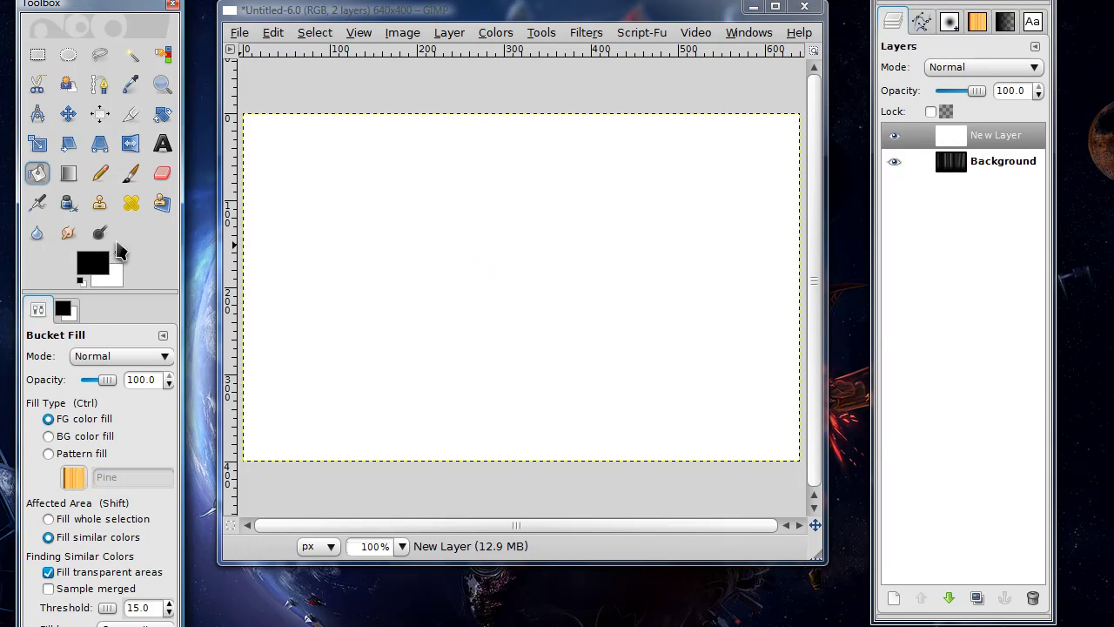
# Step: Set the Blend tool to the FG to BG (RGB) gradient and Difference mode
pyautogui.click(70, 174)
pyautogui.click(100, 409)
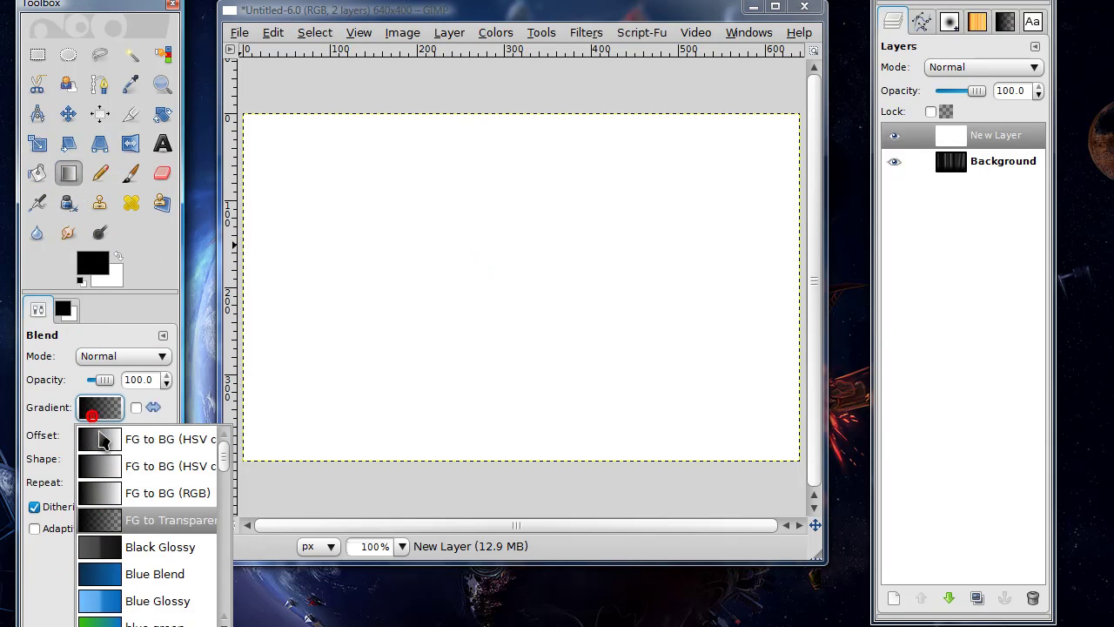
pyautogui.click(149, 494)
pyautogui.click(123, 360)
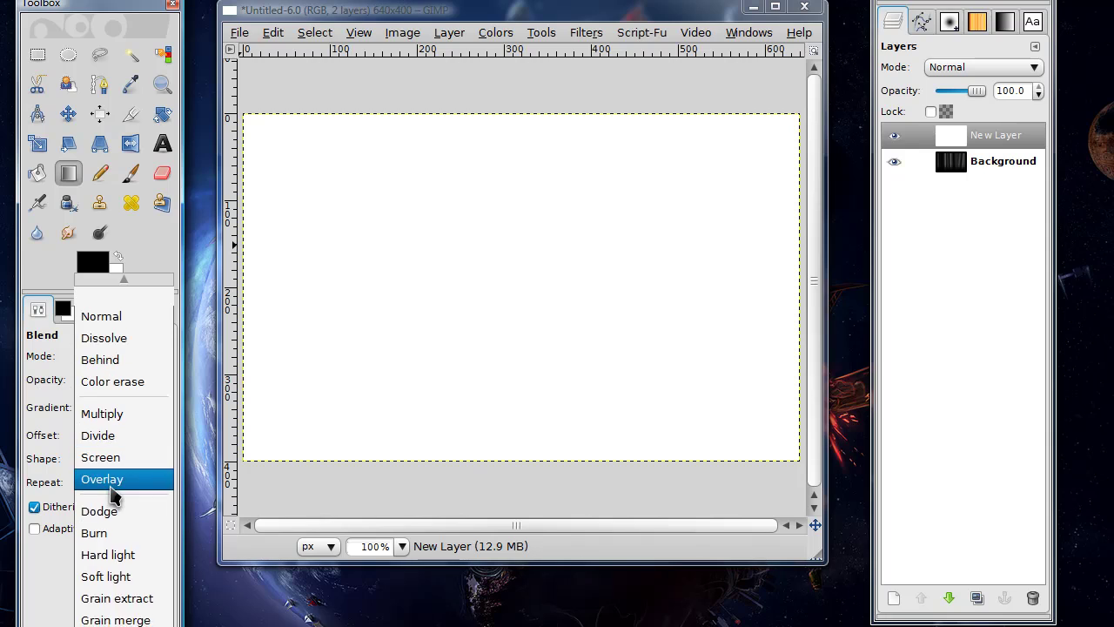
pyautogui.click(111, 618)
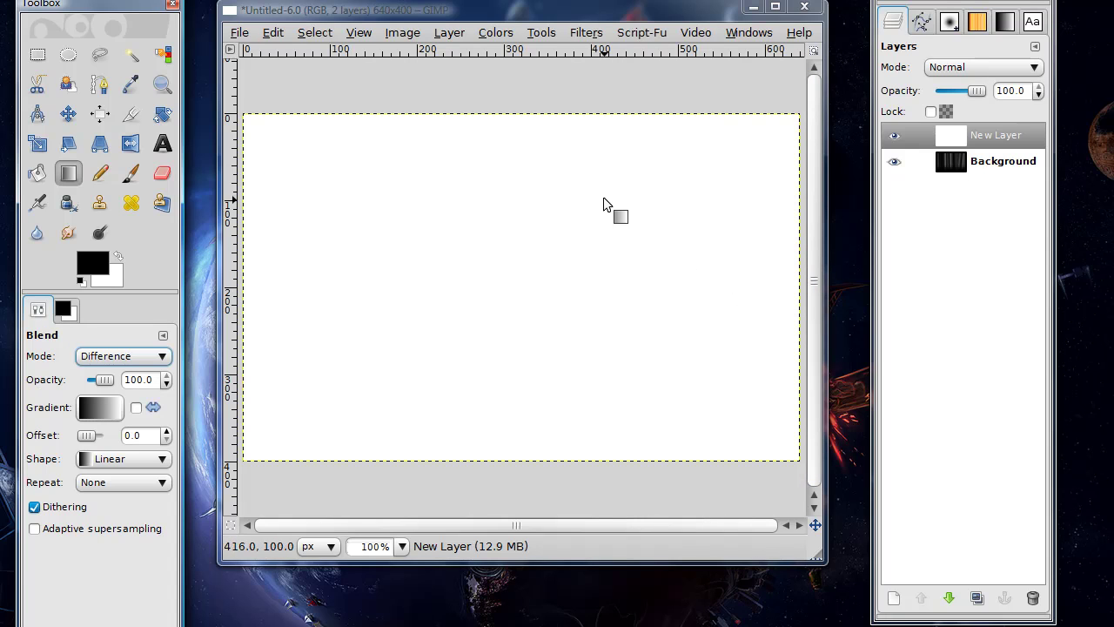
# Step: Layer several diagonal Difference gradients across the new layer to form slanted folds, undoing the last one
pyautogui.moveTo(560, 230); pyautogui.dragTo(789, 428)
pyautogui.moveTo(710, 348); pyautogui.dragTo(681, 309)
pyautogui.moveTo(680, 309); pyautogui.dragTo(530, 209)
pyautogui.moveTo(783, 398); pyautogui.dragTo(324, 33)
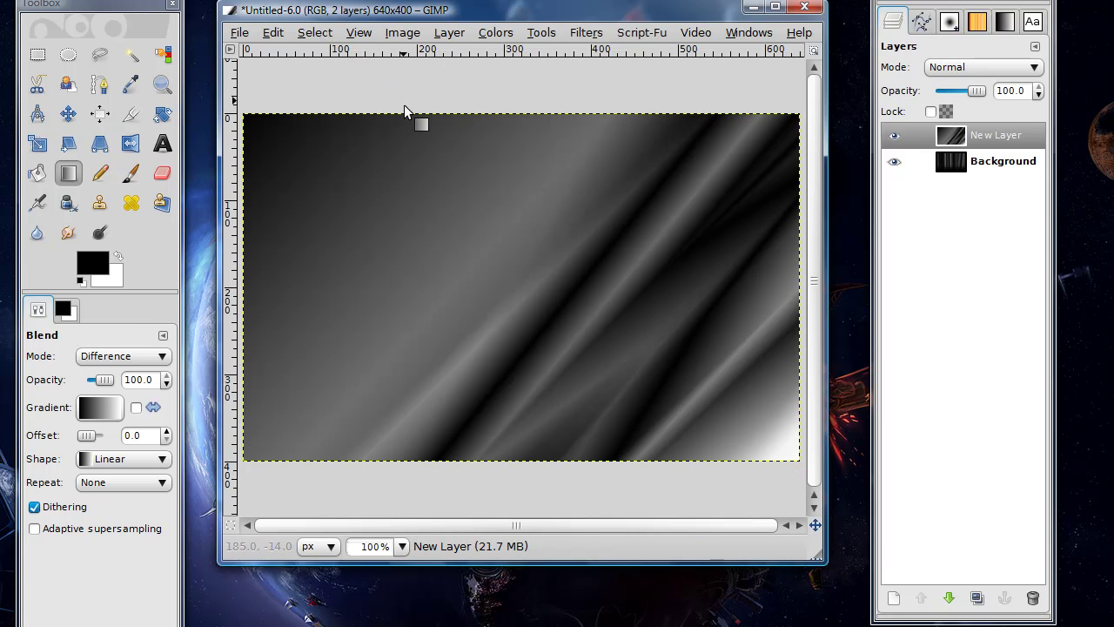
pyautogui.moveTo(306, 92); pyautogui.dragTo(605, 271)
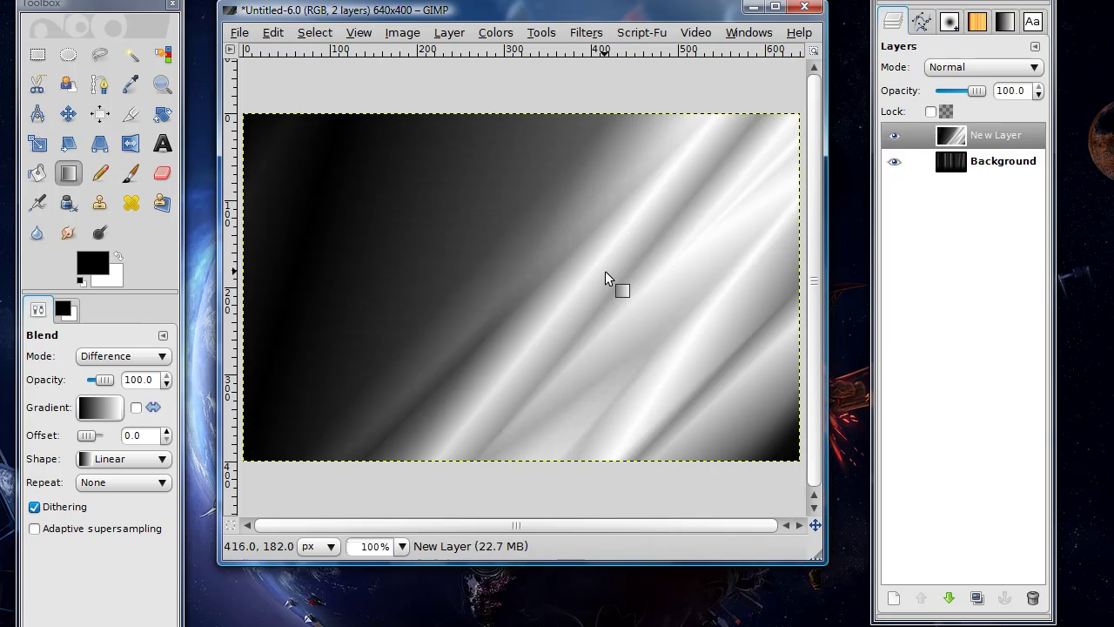
pyautogui.hotkey('ctrl', 'z')
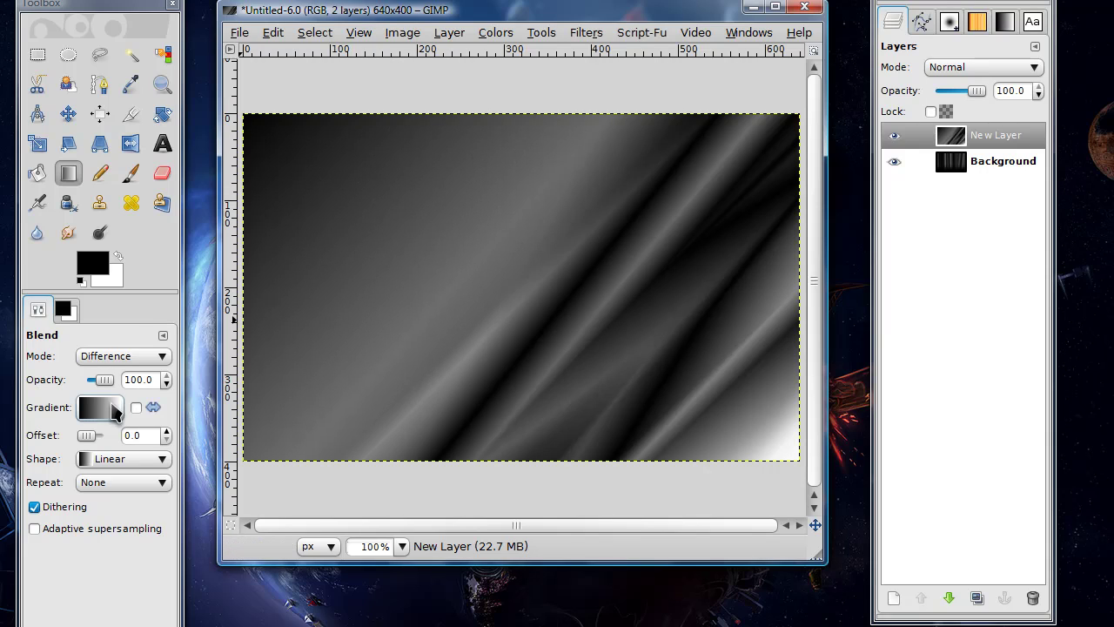
# Step: Set the Blend tool to Normal mode with a black-to-transparent gradient
pyautogui.click(130, 357)
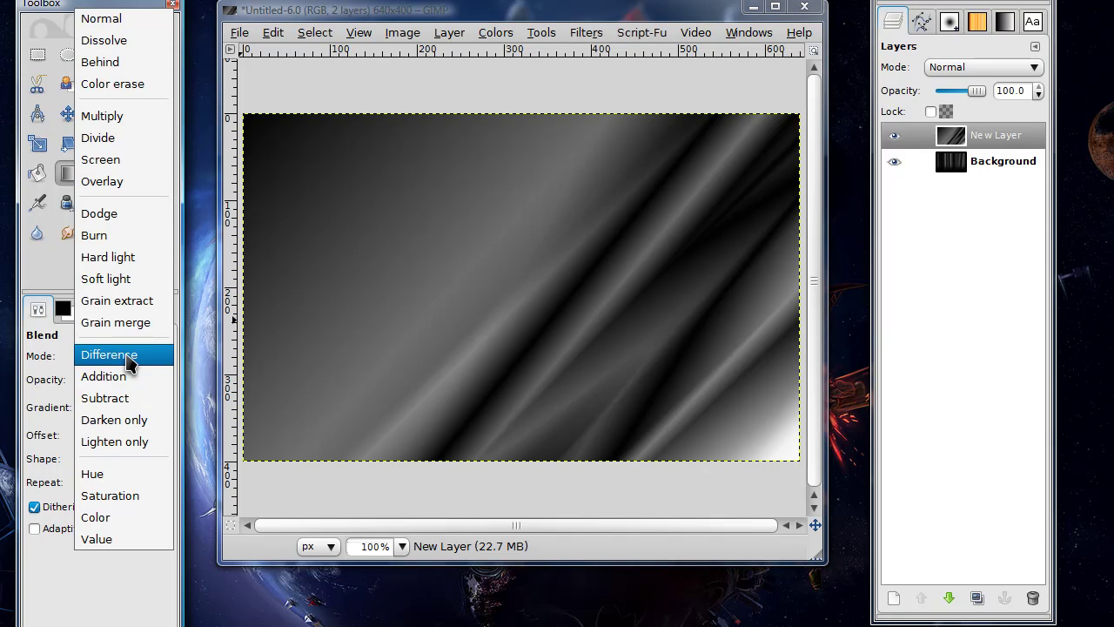
pyautogui.click(120, 19)
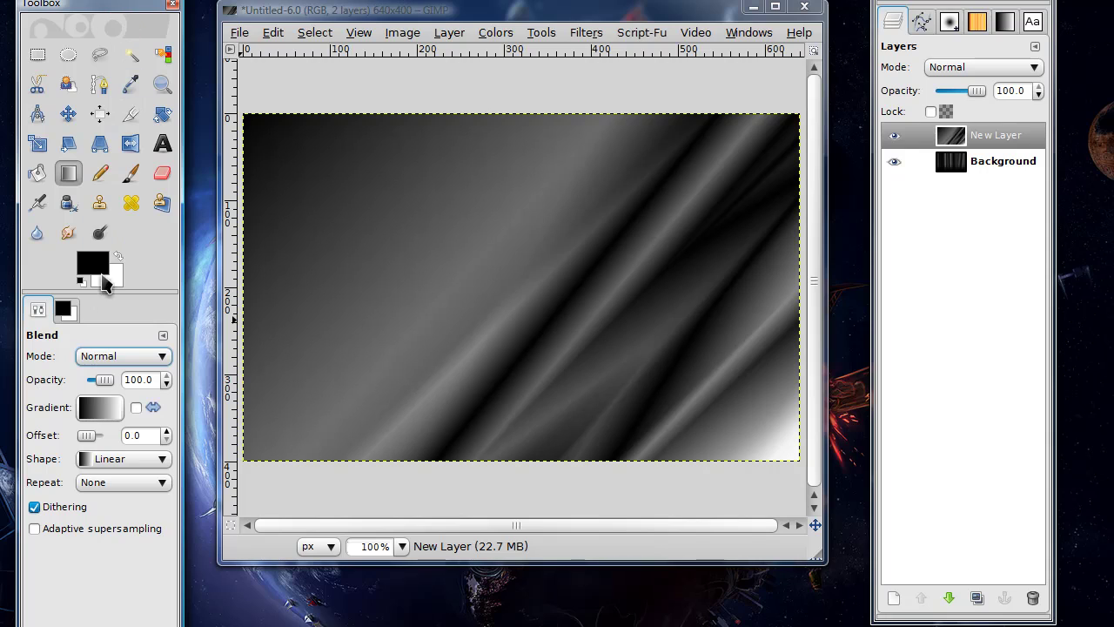
pyautogui.click(102, 411)
pyautogui.click(137, 523)
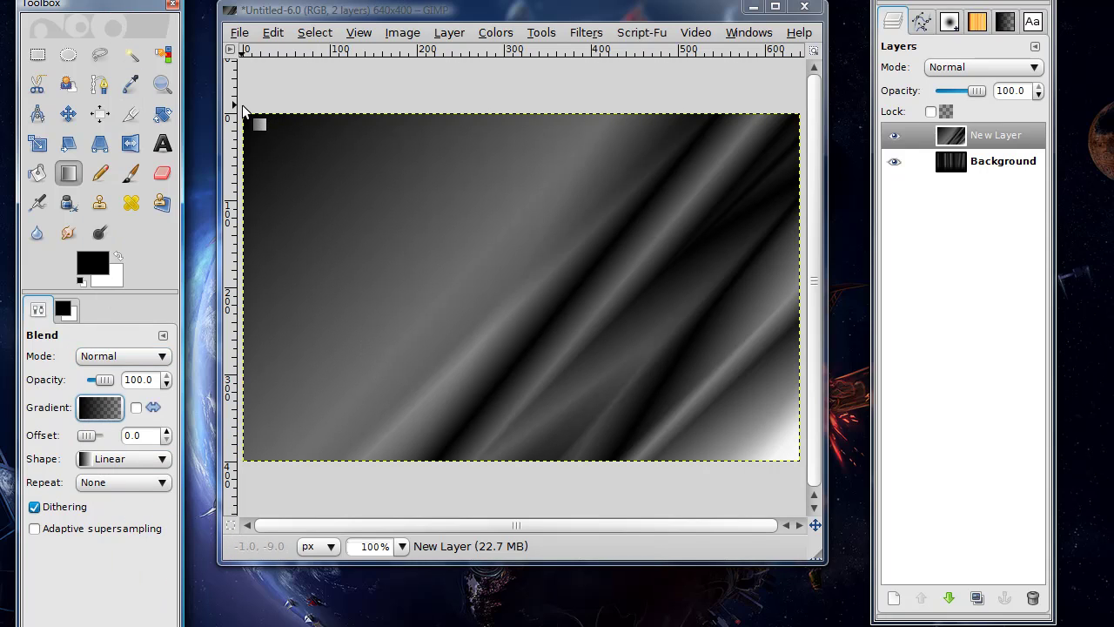
# Step: Fade the diagonal folds' upper-left area and lower-right corner to black with several diagonal gradients directed inward from those corners
pyautogui.moveTo(242, 104); pyautogui.dragTo(543, 250)
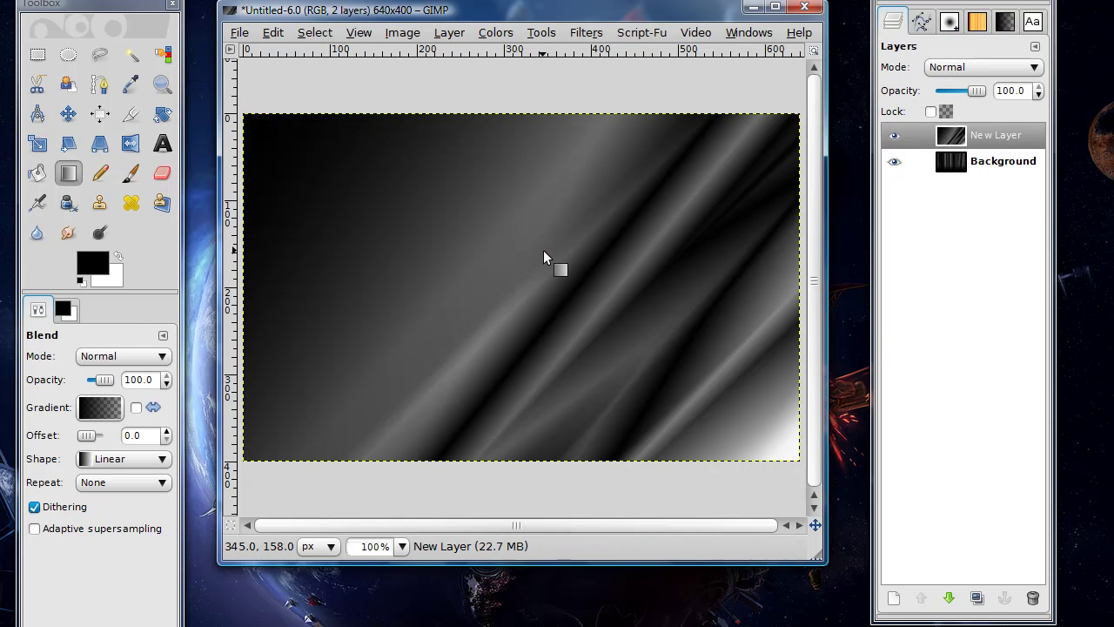
pyautogui.moveTo(367, 105); pyautogui.dragTo(518, 239)
pyautogui.moveTo(431, 113); pyautogui.dragTo(700, 343)
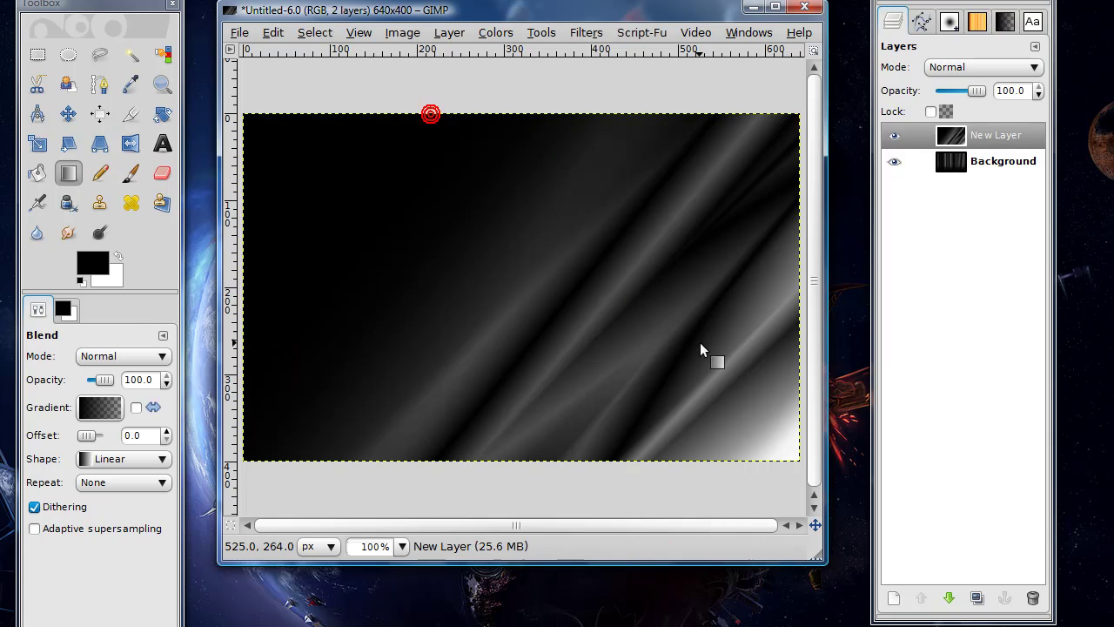
pyautogui.moveTo(492, 97); pyautogui.dragTo(644, 313)
pyautogui.moveTo(793, 476); pyautogui.dragTo(714, 380)
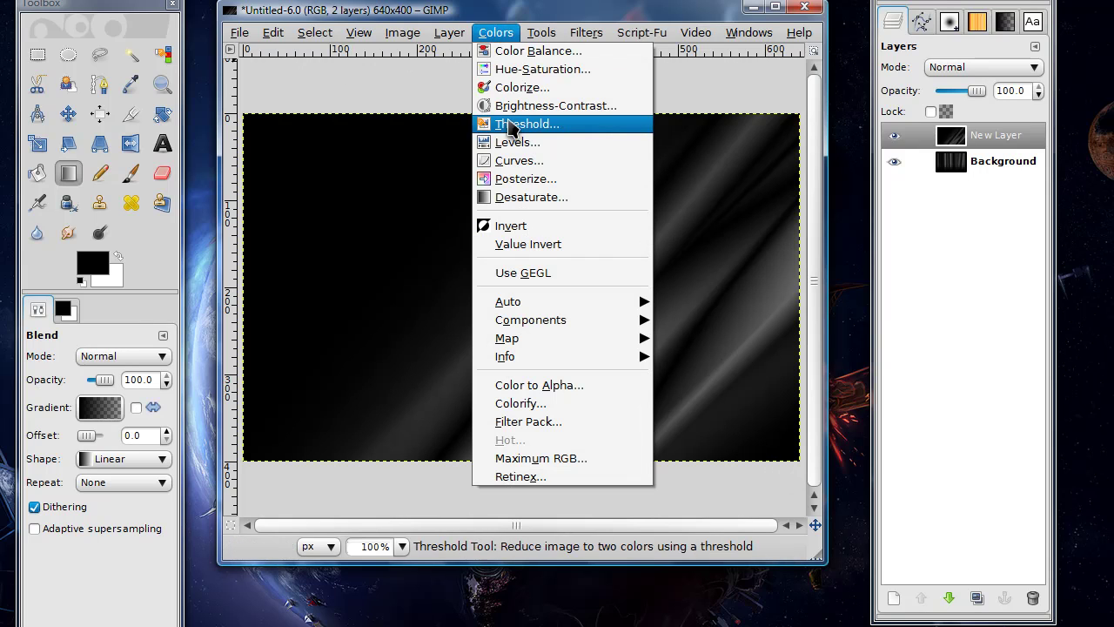
# Step: Colorize the diagonal folds layer blue with hue 206, saturation 69 and lightness 0
pyautogui.click(511, 87)
pyautogui.moveTo(840, 372); pyautogui.dragTo(871, 401)
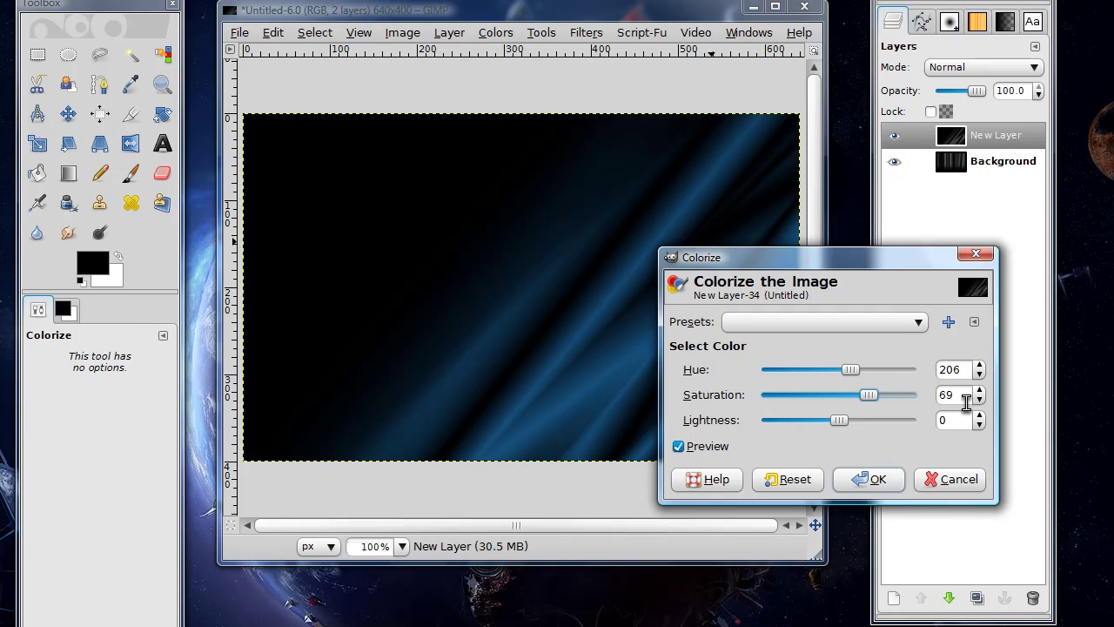
pyautogui.click(873, 481)
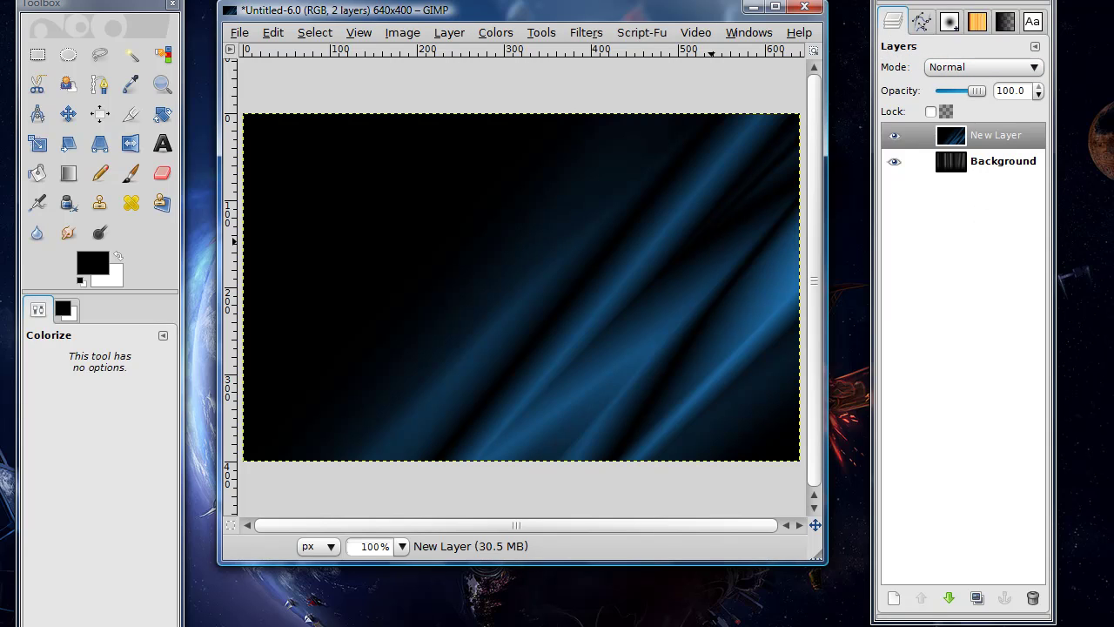
# Step: Set the blue folds layer's mode to Screen and move the layer diagonally toward the image's lower-right corner
pyautogui.moveTo(907, 1); pyautogui.dragTo(897, 0)
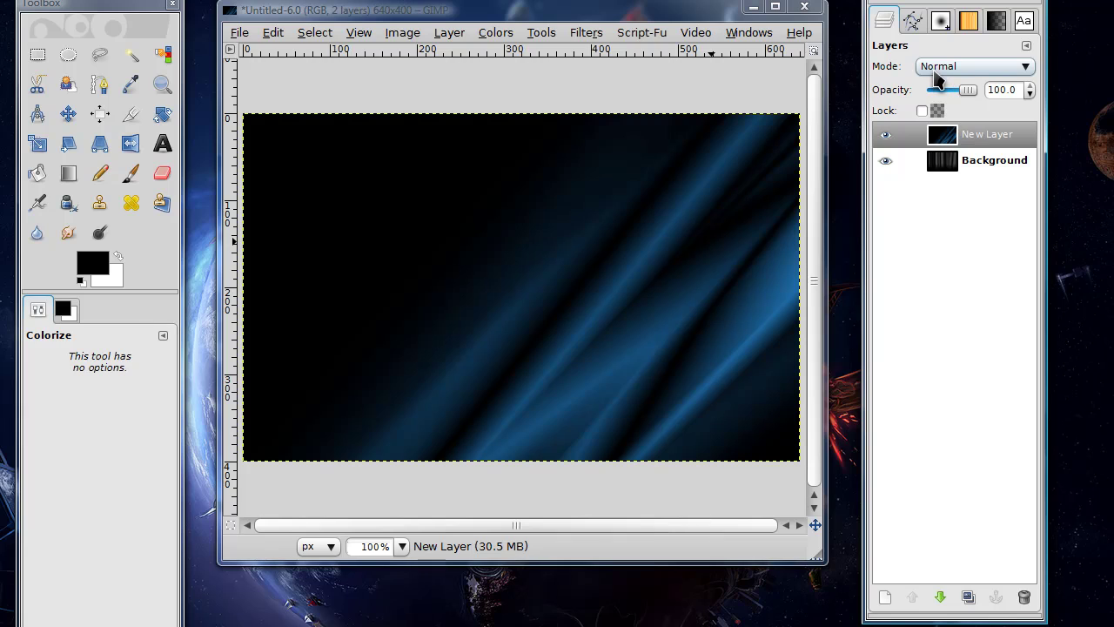
pyautogui.click(929, 66)
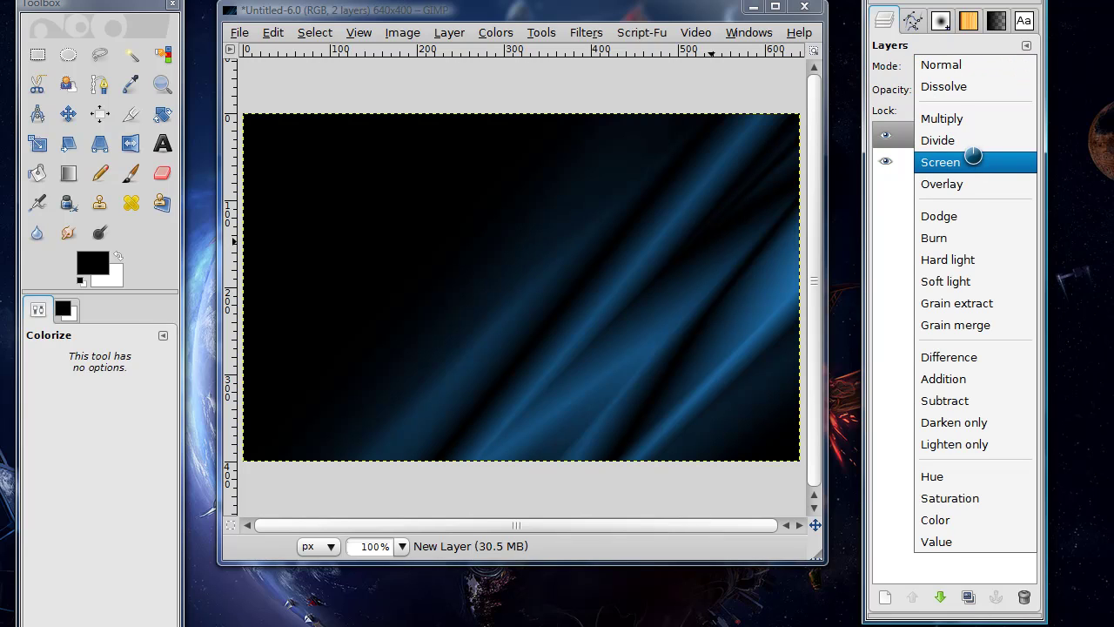
pyautogui.click(972, 161)
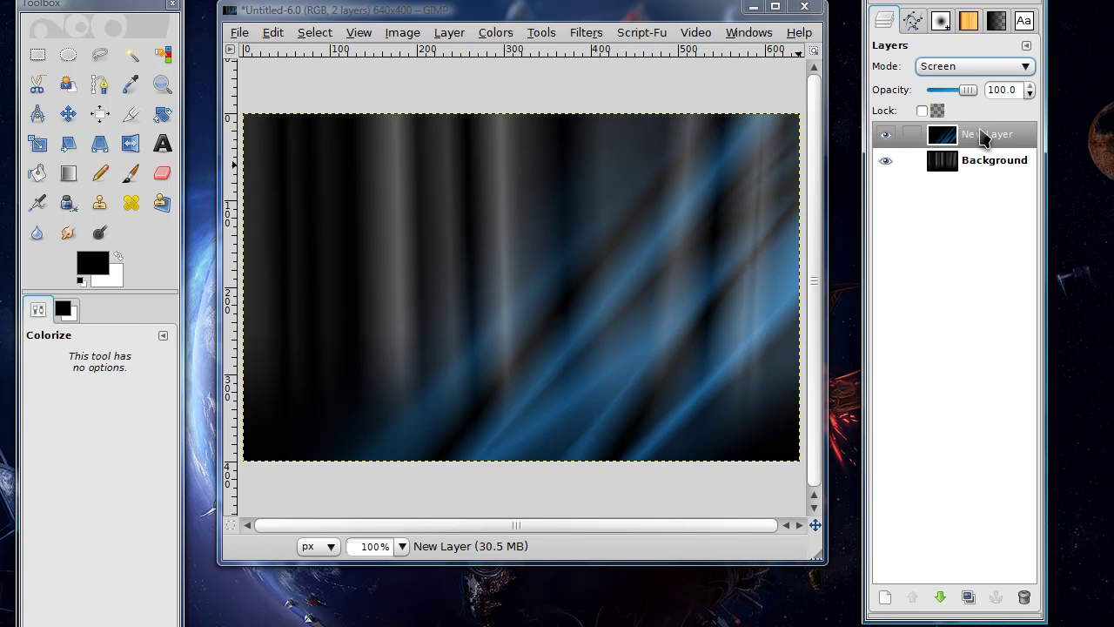
pyautogui.click(70, 113)
pyautogui.moveTo(641, 338); pyautogui.dragTo(695, 380)
# Step: Add a new transparent layer directly above the background and activate the Eraser tool
pyautogui.click(982, 175)
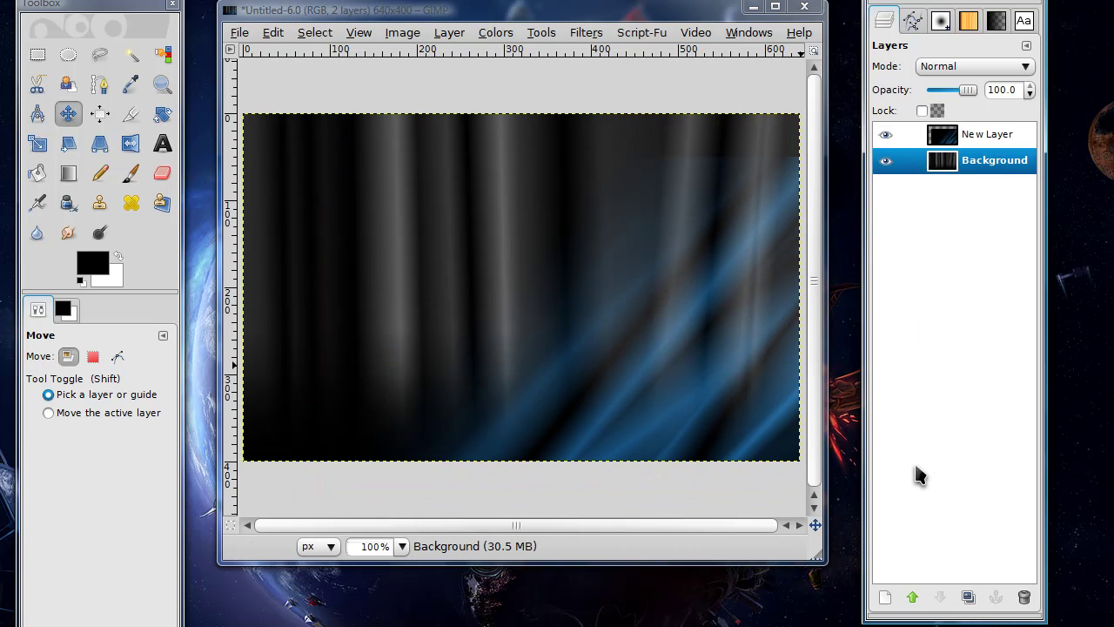
pyautogui.hotkey('shift', 'ctrl', 'n')
pyautogui.hotkey('shift', 'e')
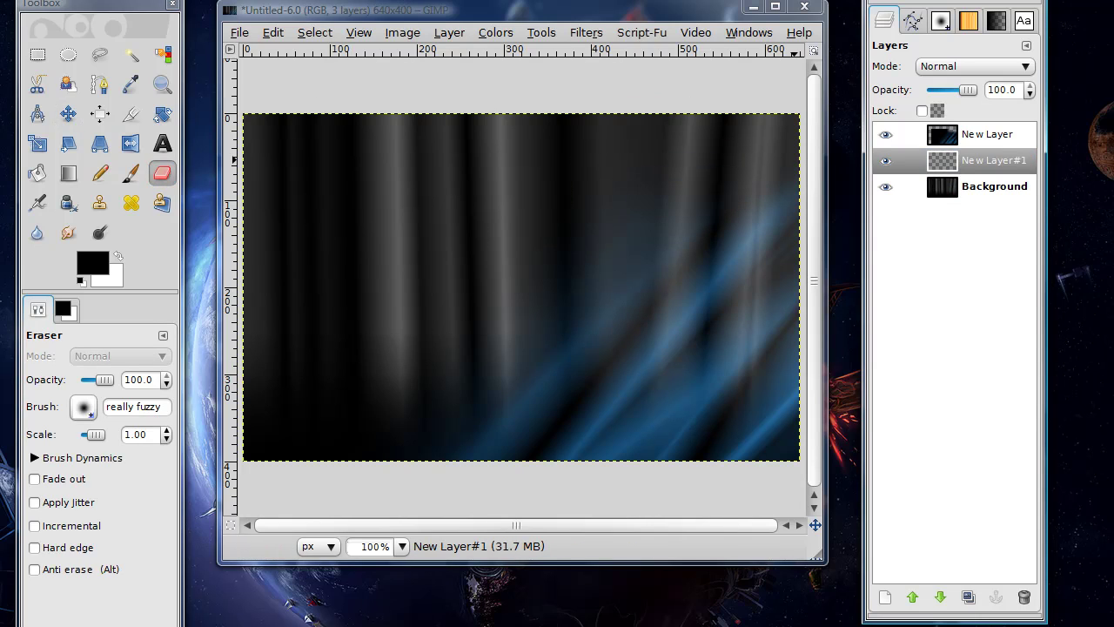
pyautogui.click(714, 12)
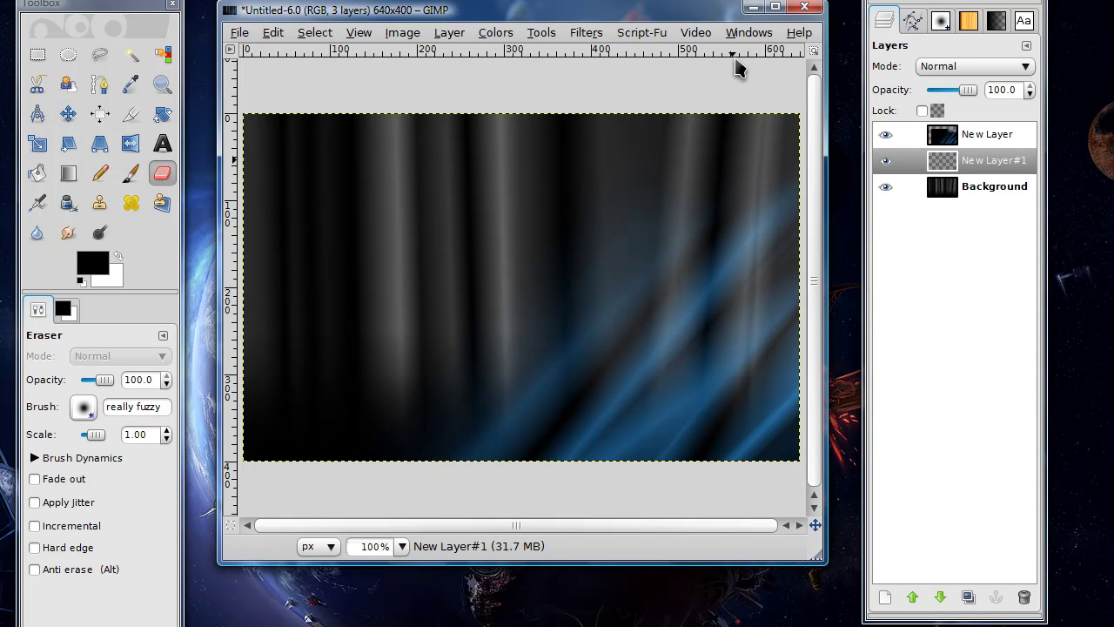